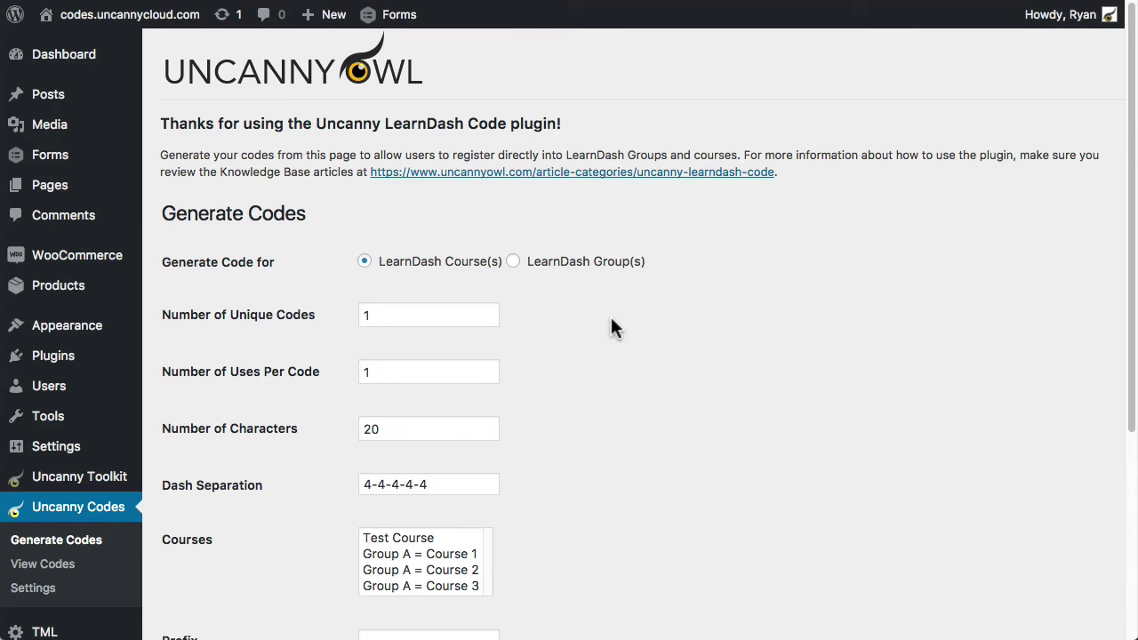
Keep code generation on LearnDash courses with 10 unique codes, 1 use each
left_click(514, 264)
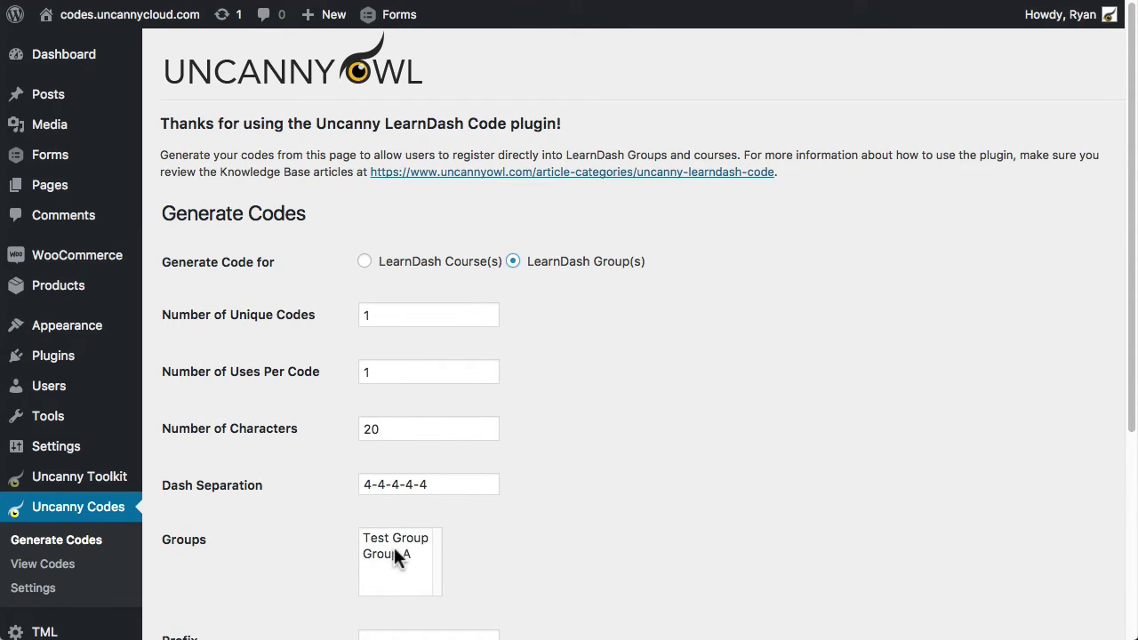
left_click(365, 264)
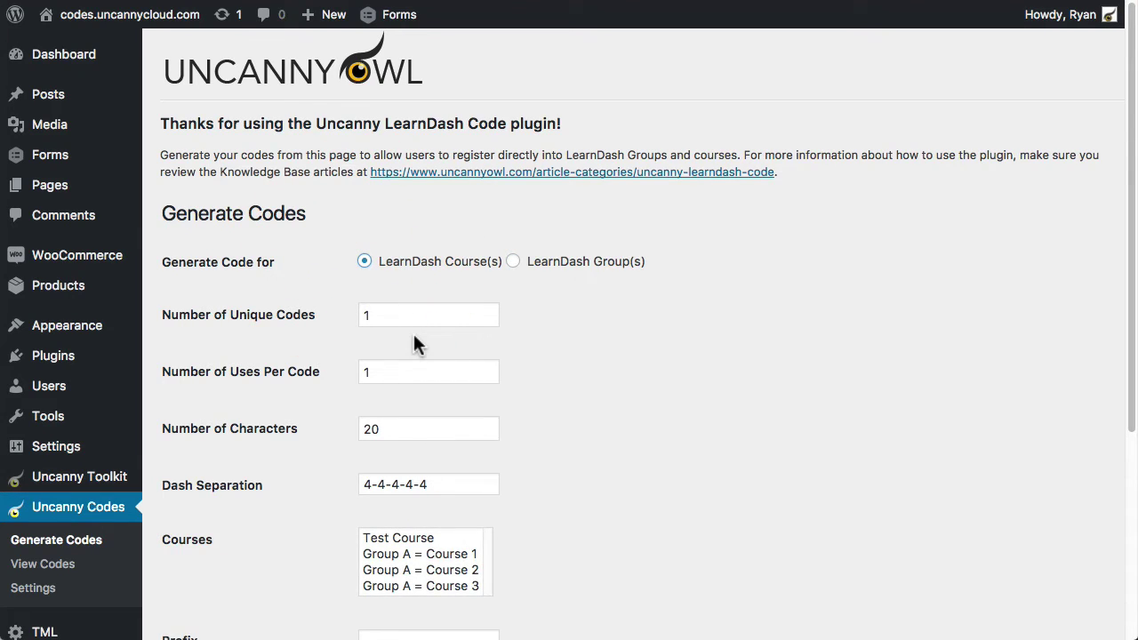
left_click_drag(395, 307, 333, 313)
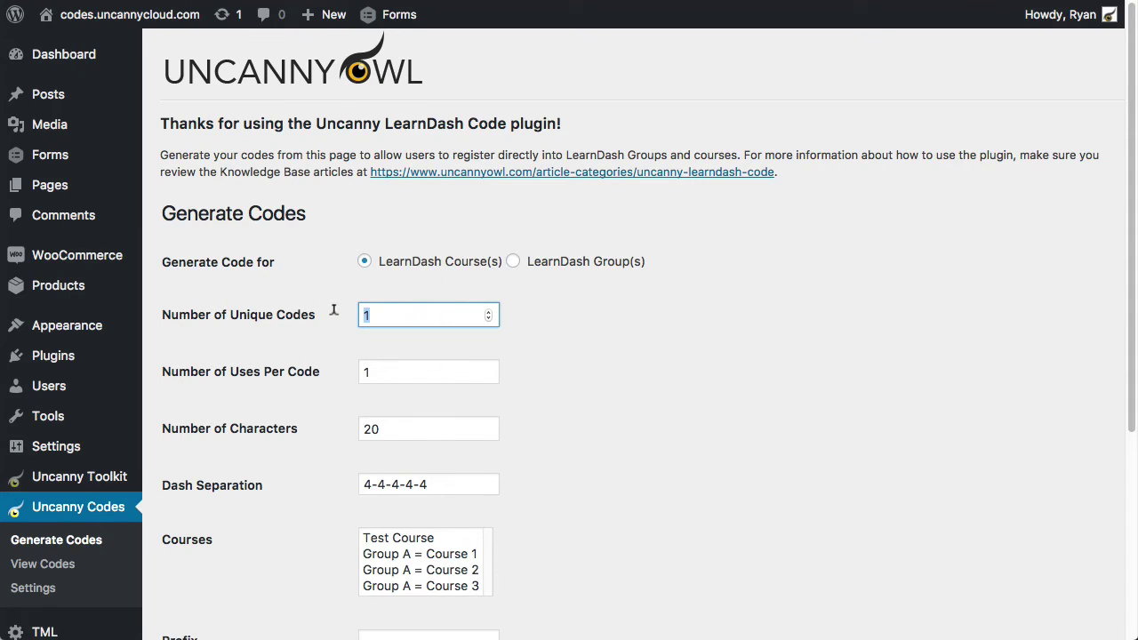
type("10")
left_click(363, 369)
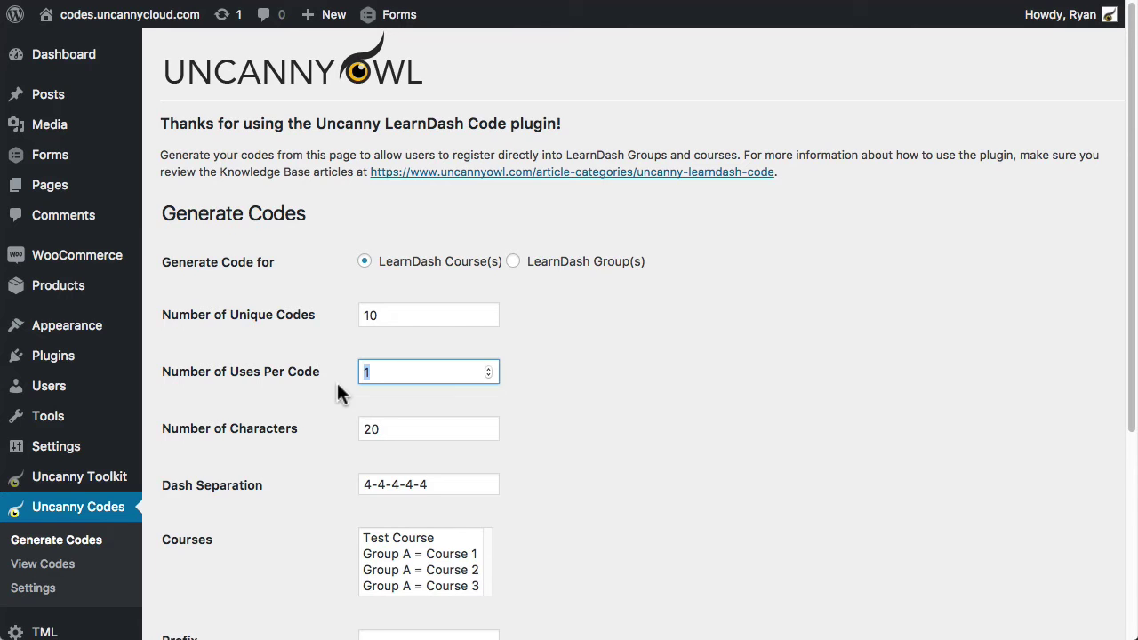
type("1")
scroll(688, 348, "down", 3)
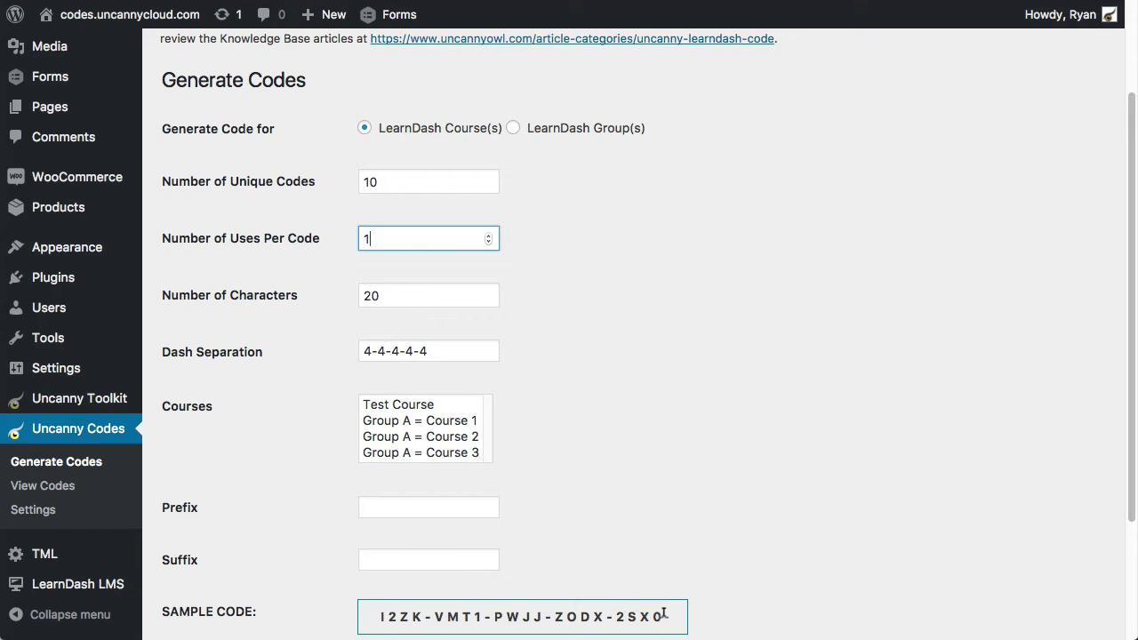
Make the codes 12 characters long with a 3-3-3-3 dash pattern
left_click_drag(381, 617, 672, 618)
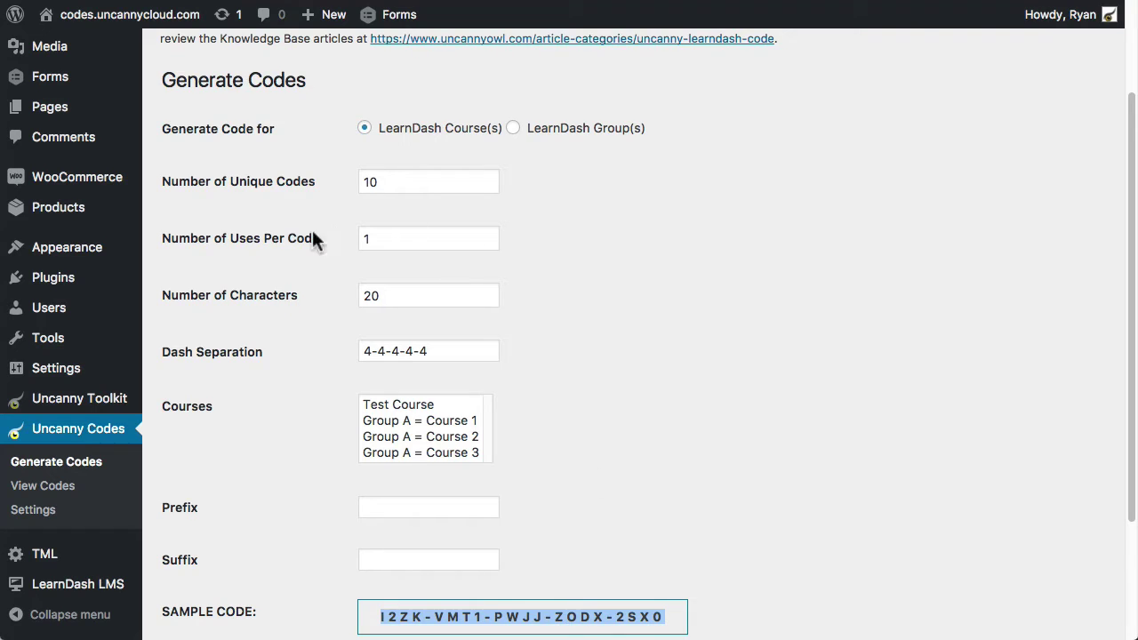
double_click(361, 294)
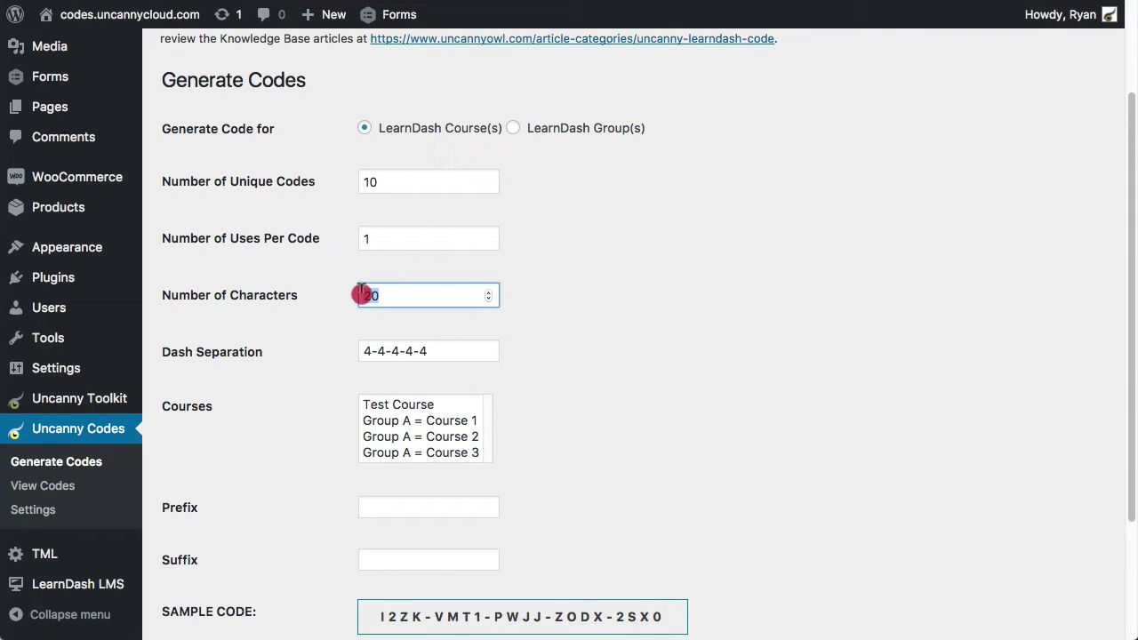
type("12")
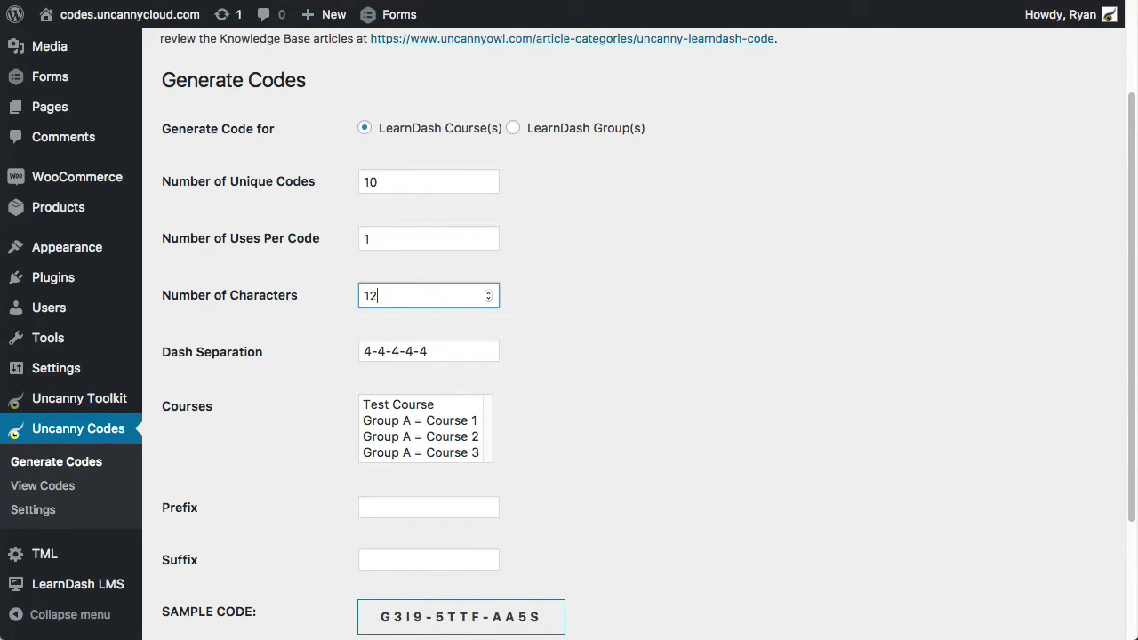
triple_click(360, 337)
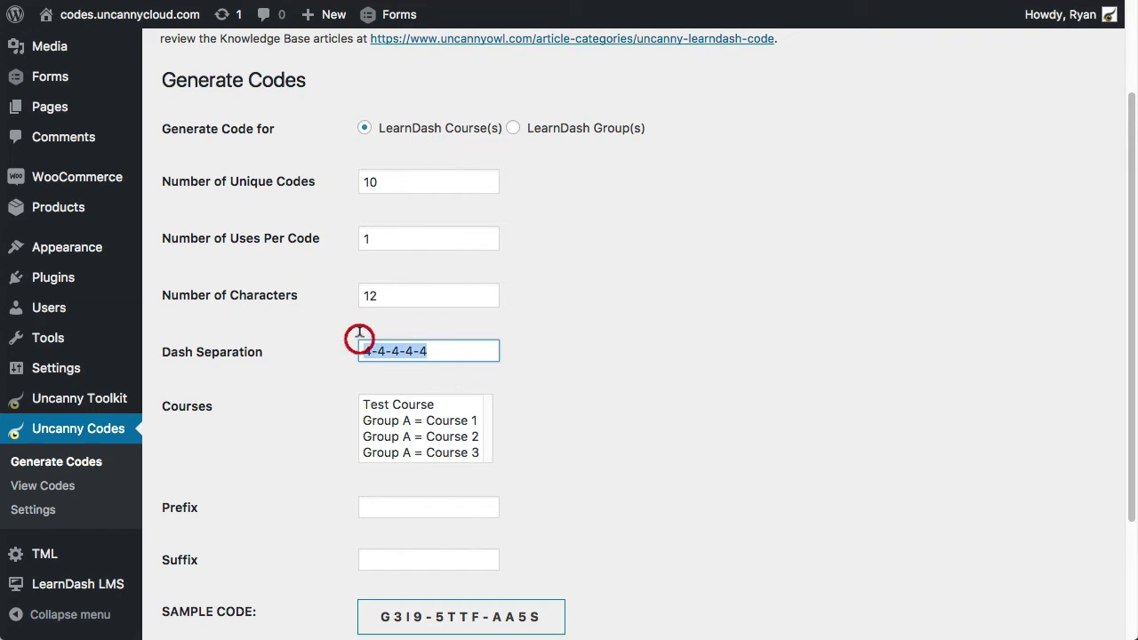
type("3-4")
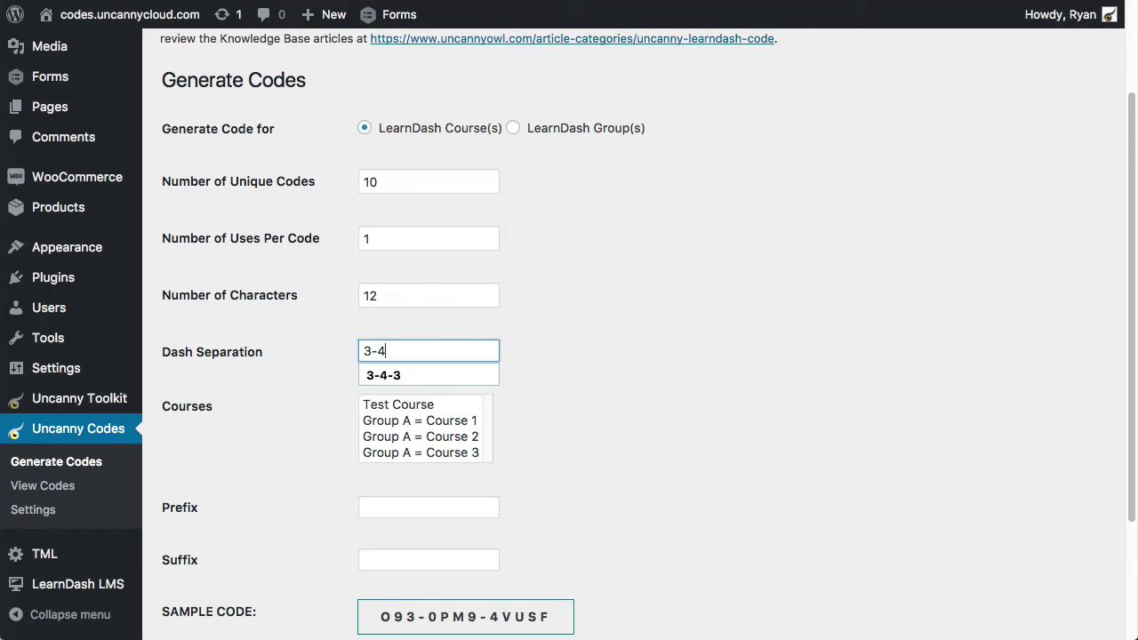
key("BackSpace")
type("3-3-3")
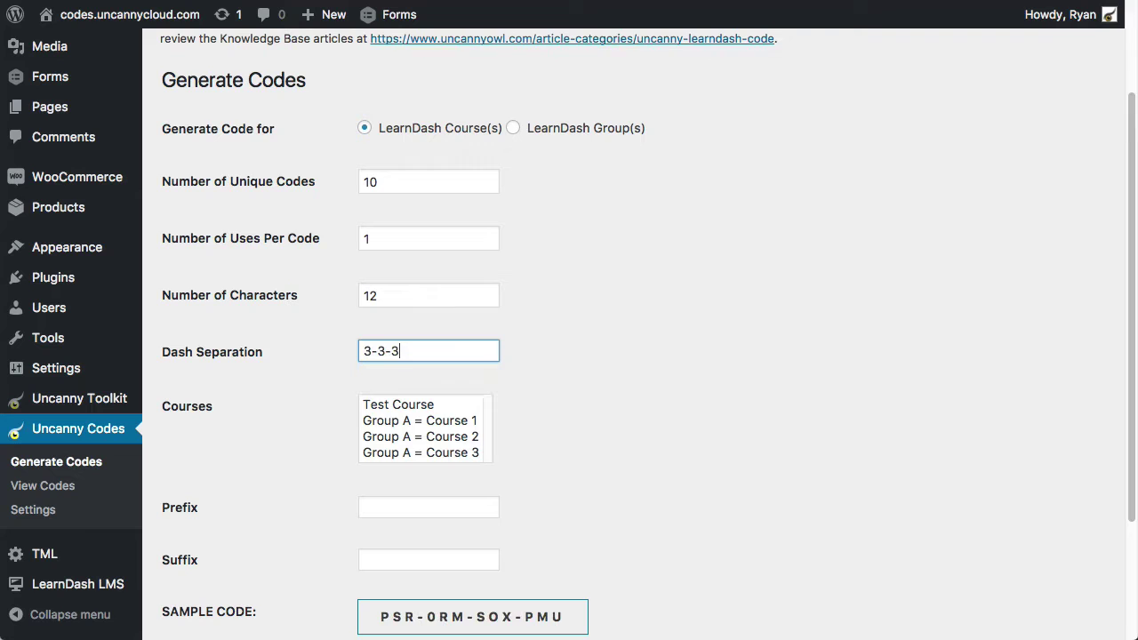
Link the codes to Test Course and Group A = Course 1 and give them prefix STL
left_click(416, 404)
left_click(419, 421, "shift")
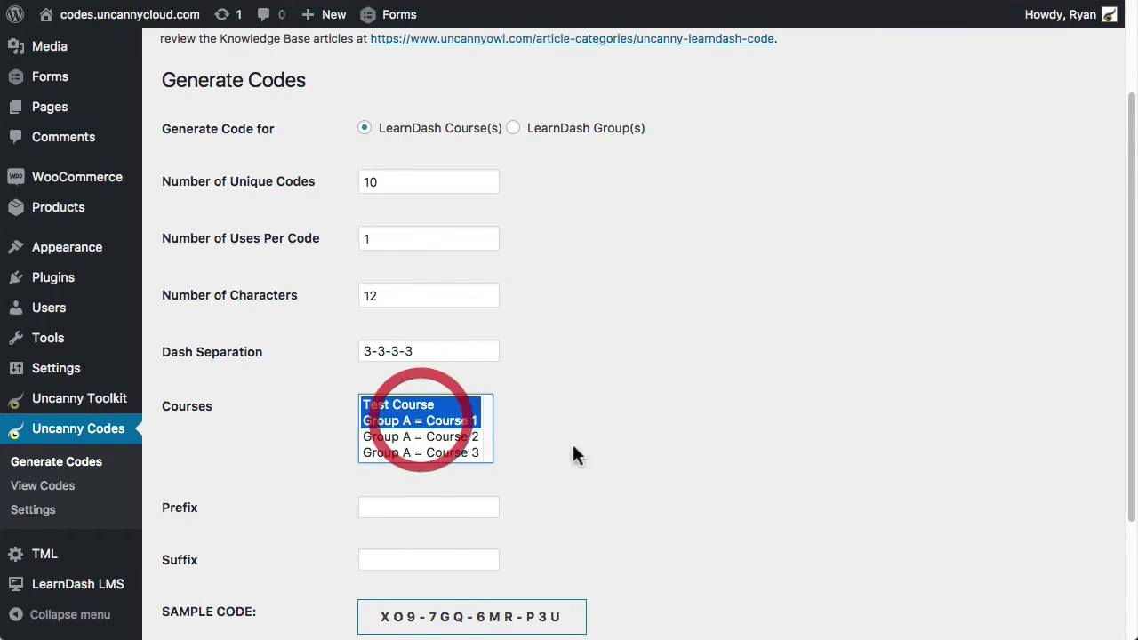
scroll(551, 485, "down", 3)
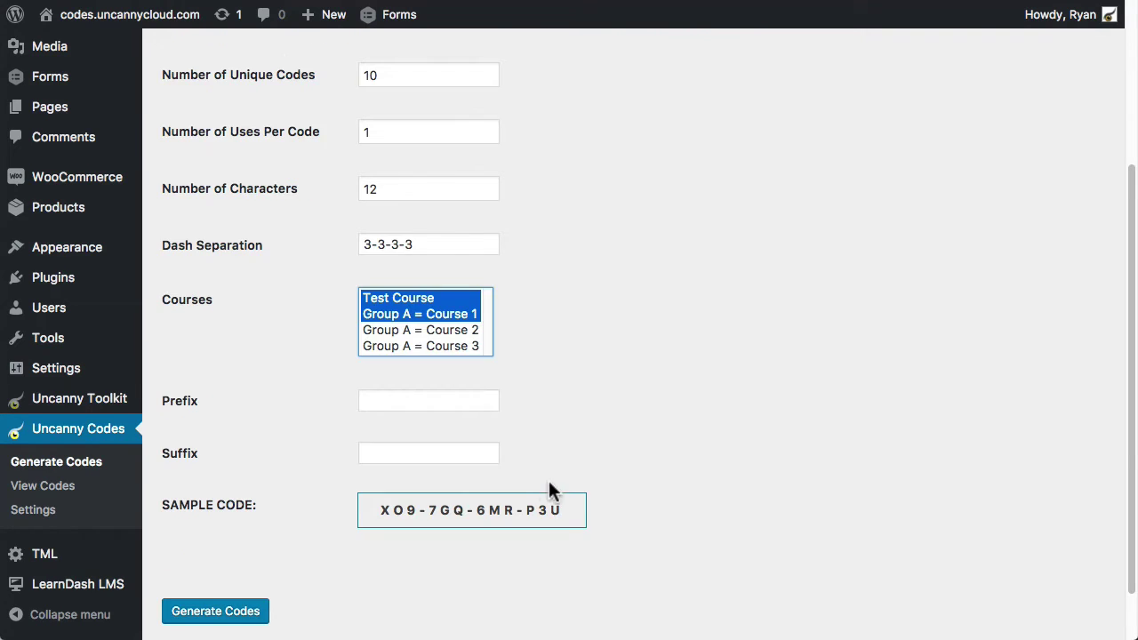
left_click(408, 399)
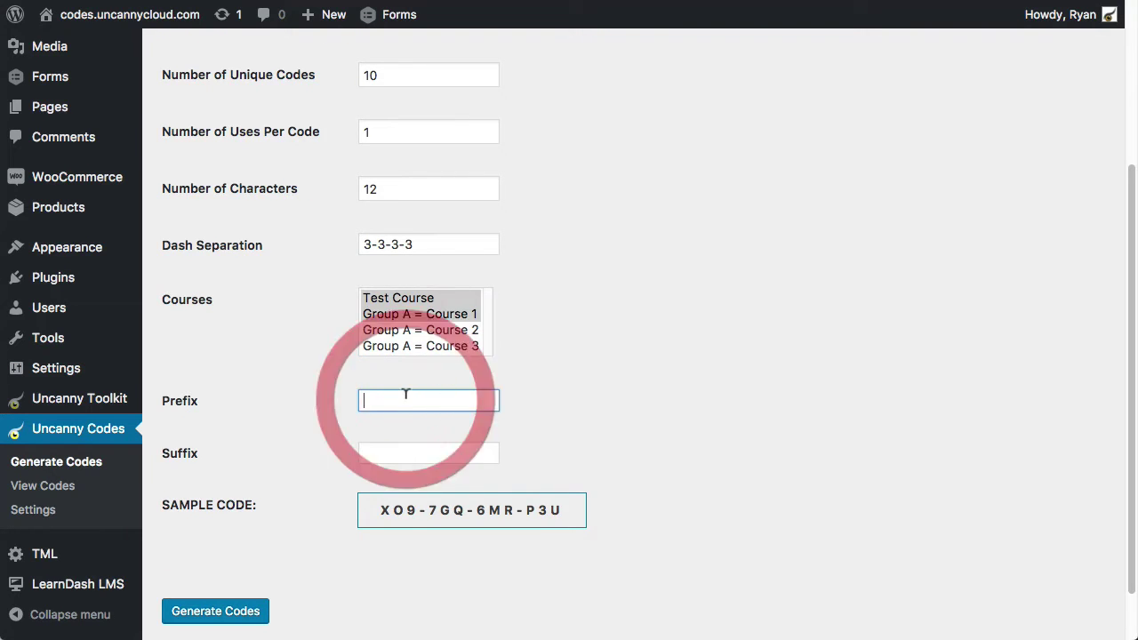
type("STL")
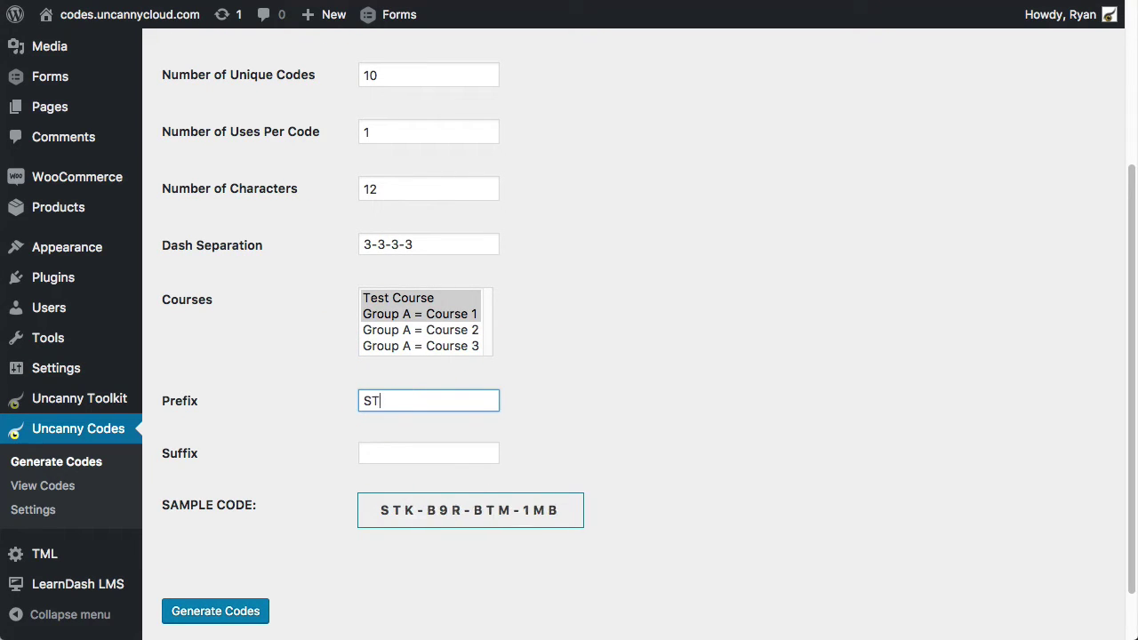
Generate the STL batch and check its prefix, creation date and 0 / 10 redeemed count in View Codes
left_click(230, 611)
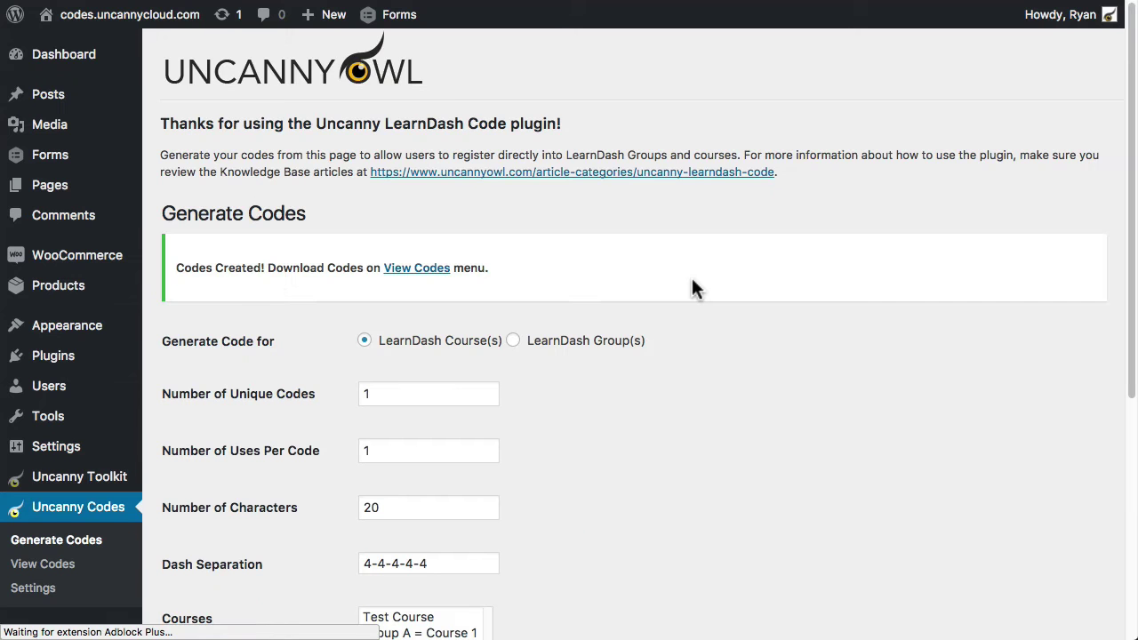
left_click(421, 271)
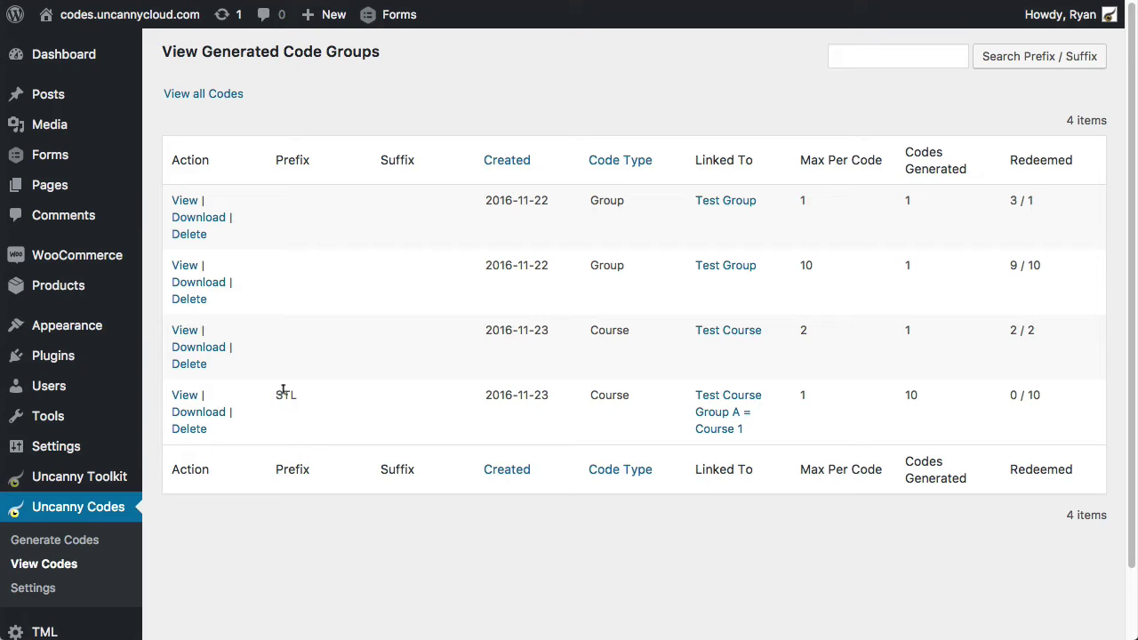
left_click_drag(276, 388, 302, 394)
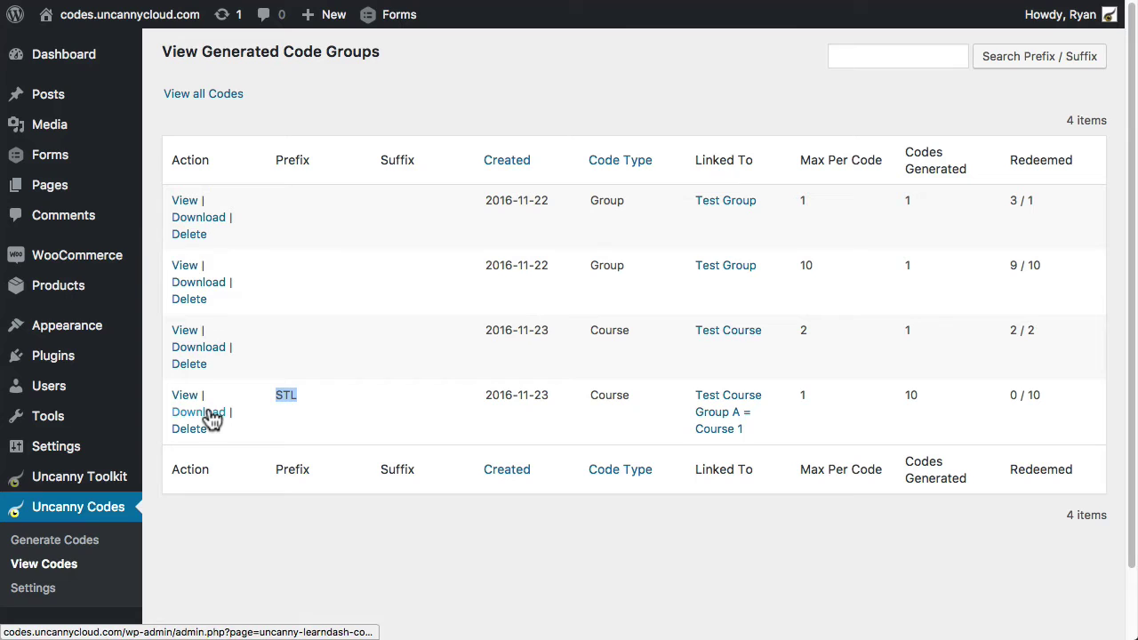
left_click_drag(484, 395, 564, 395)
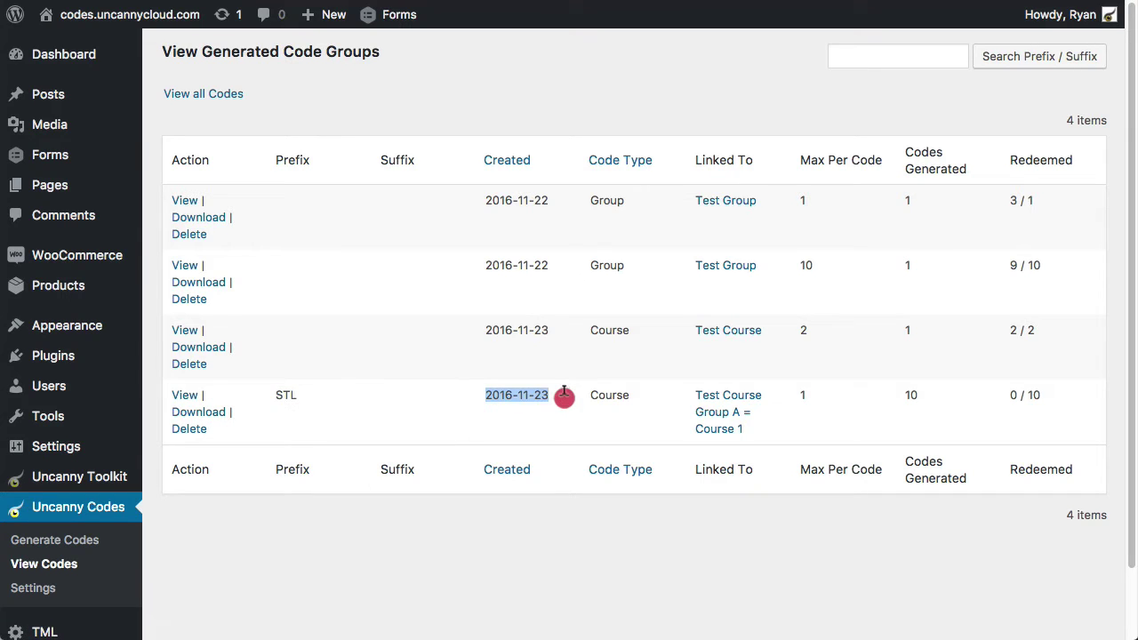
left_click_drag(1009, 395, 1047, 392)
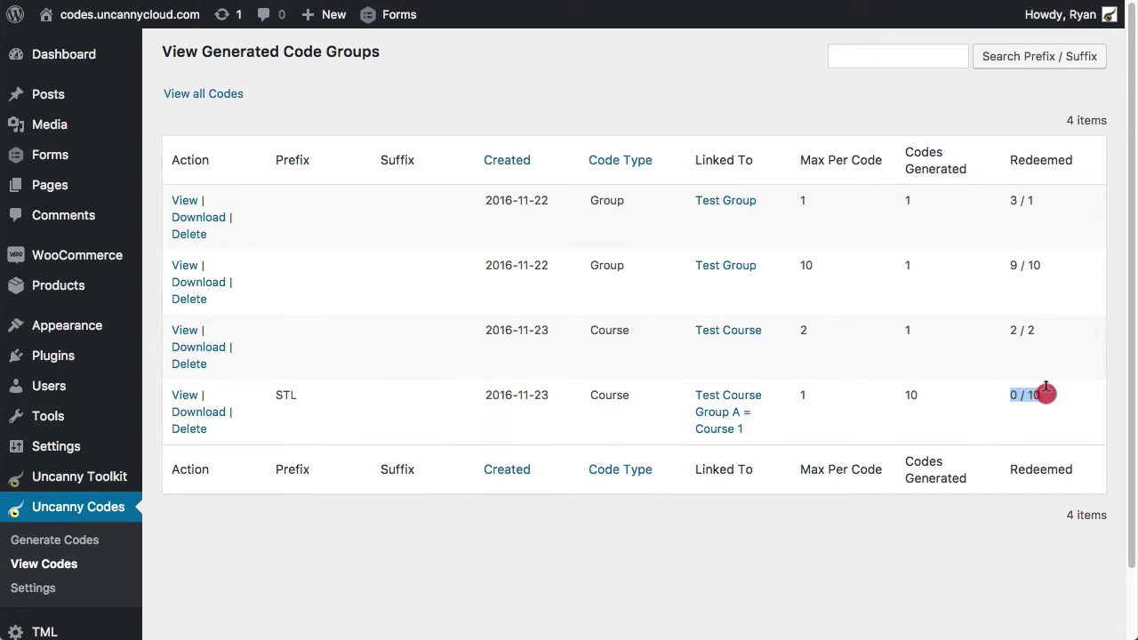
left_click(1023, 418)
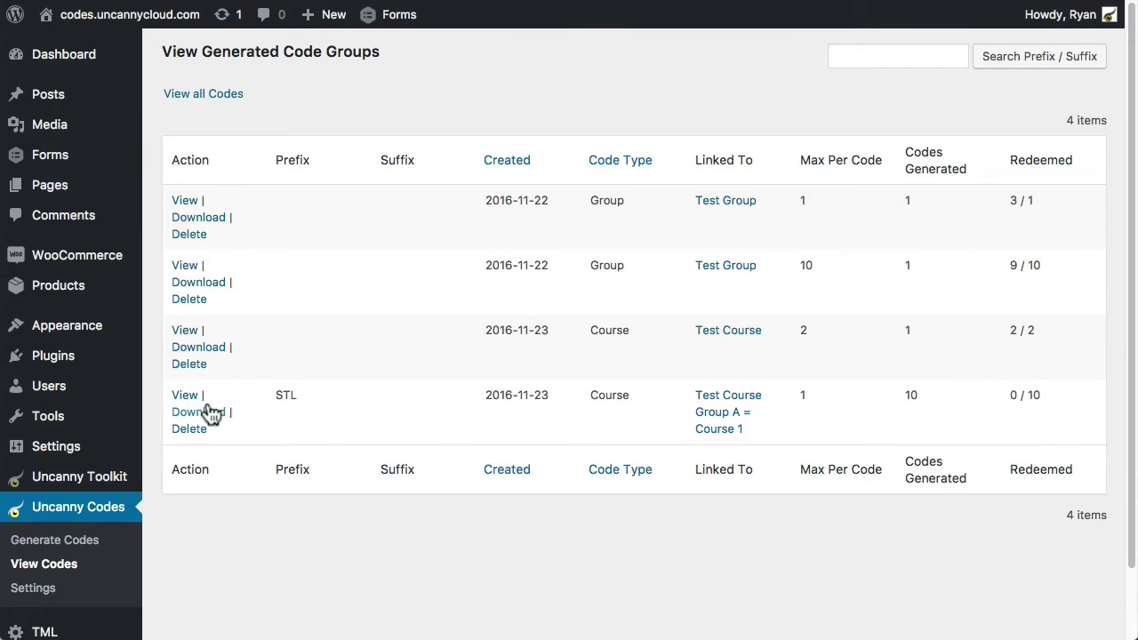
Inspect the second Test Group batch's registration code, then start and cancel its CSV download
left_click(184, 267)
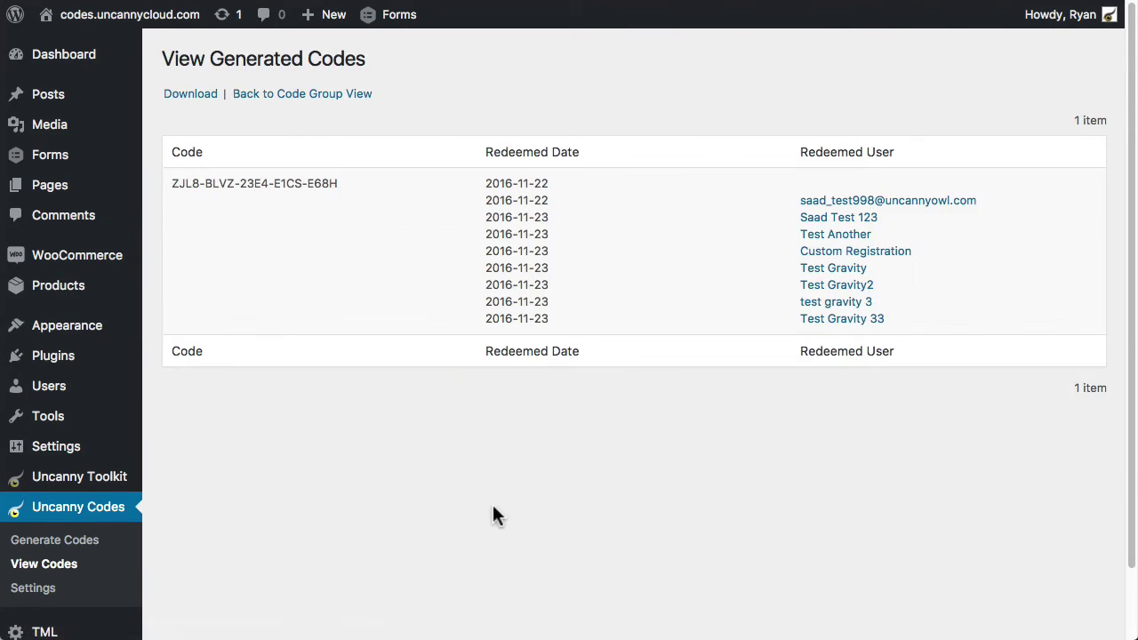
left_click(348, 182)
left_click_drag(347, 183, 170, 184)
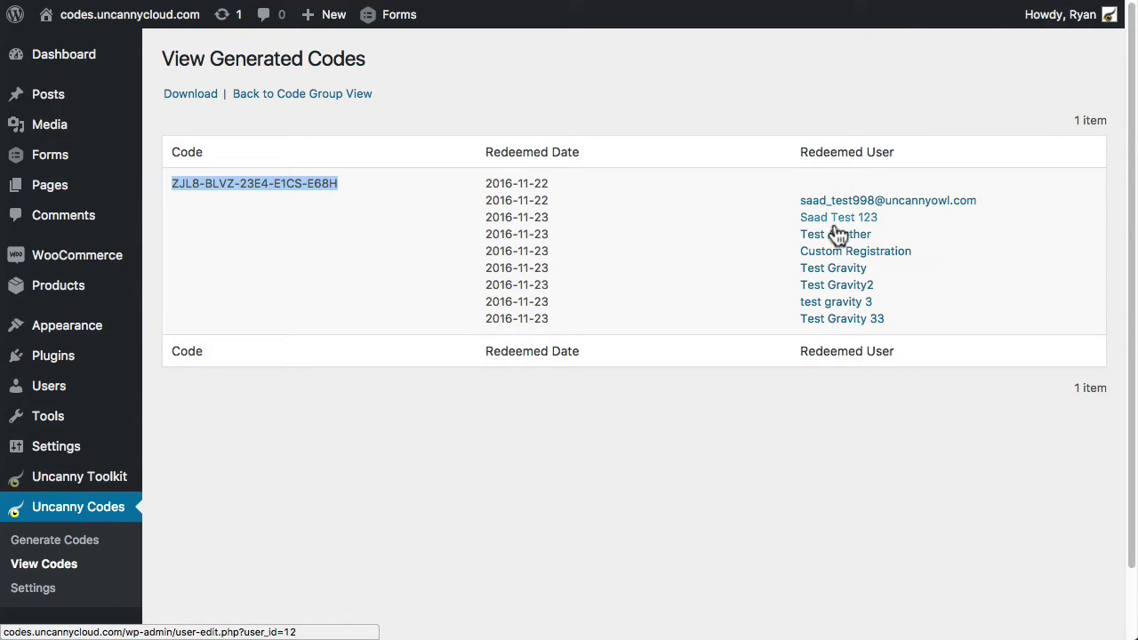
left_click(236, 134)
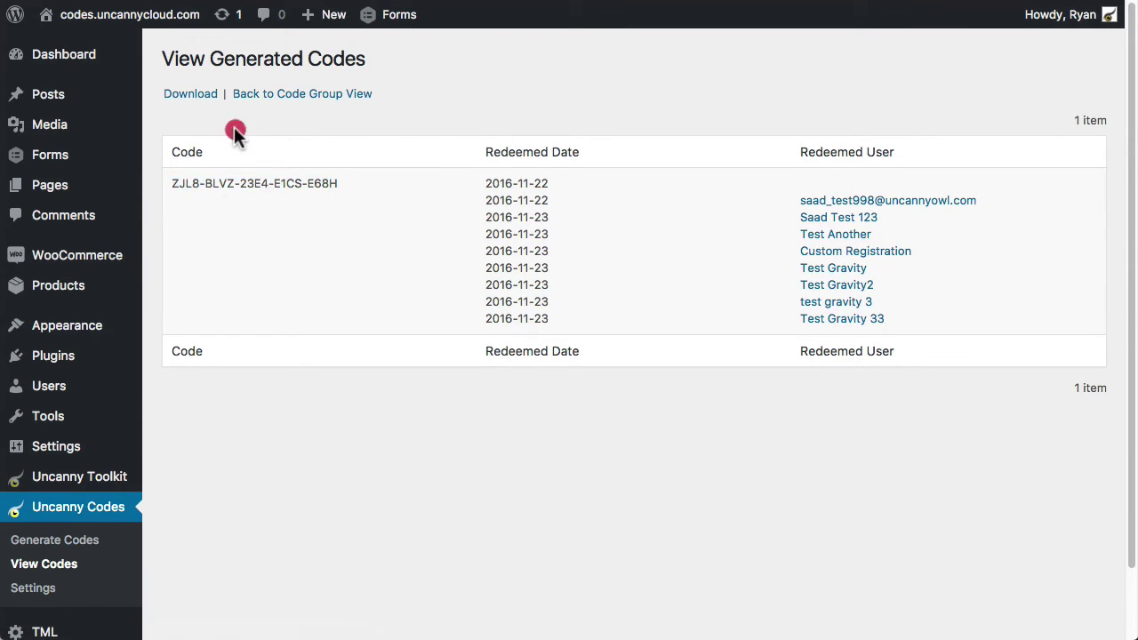
left_click(190, 97)
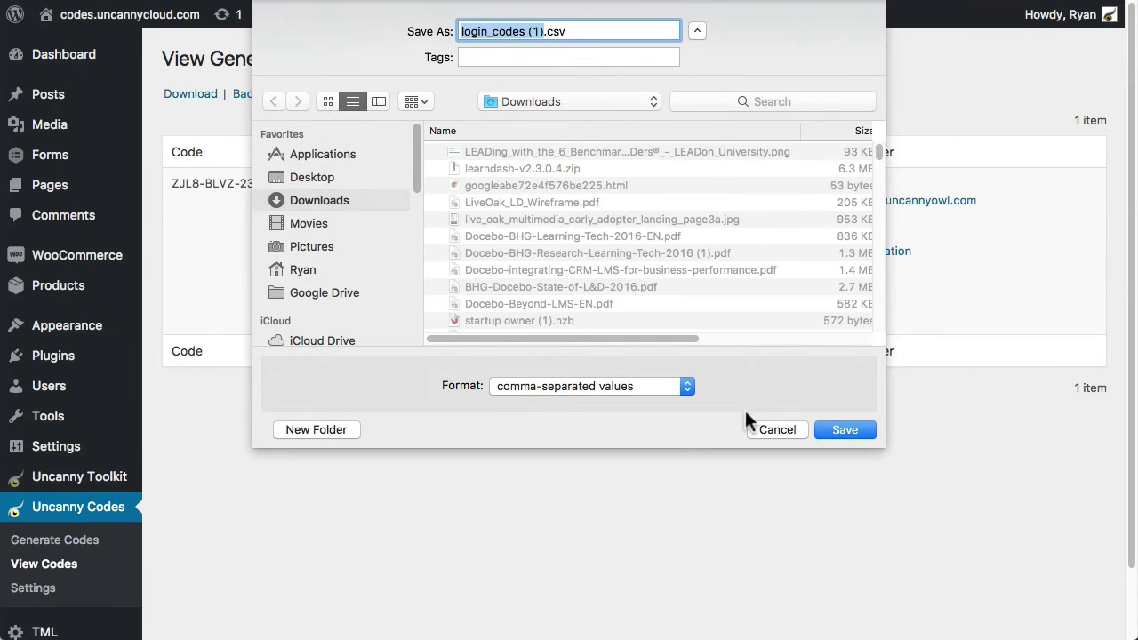
left_click(765, 429)
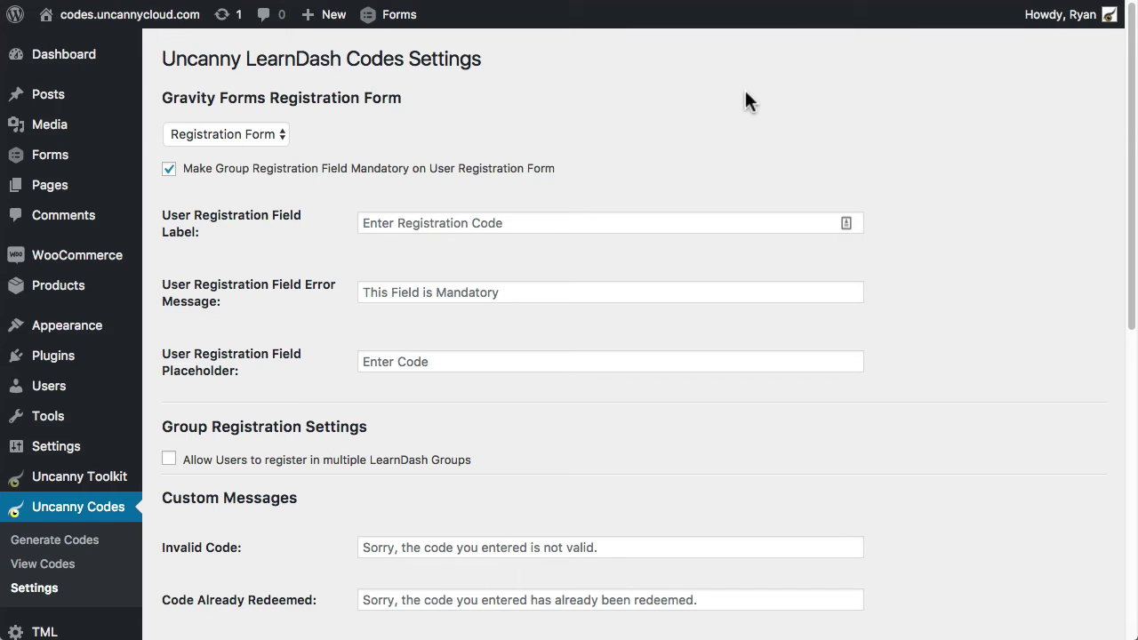
left_click(254, 134)
left_click(374, 129)
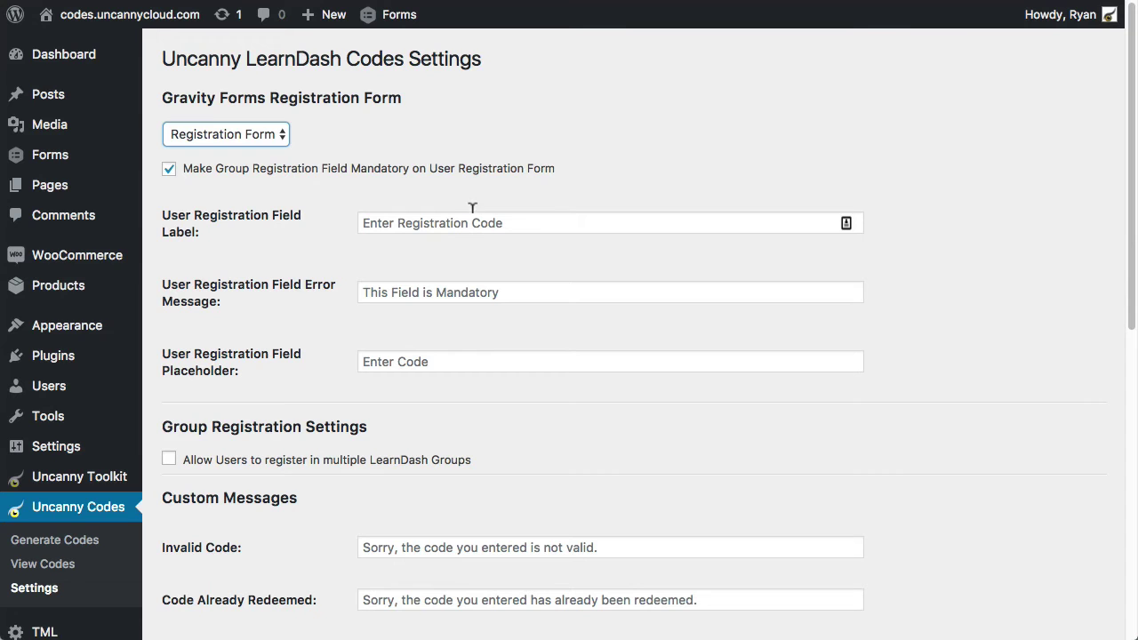
scroll(399, 476, "down", 2)
scroll(400, 478, "down", 2)
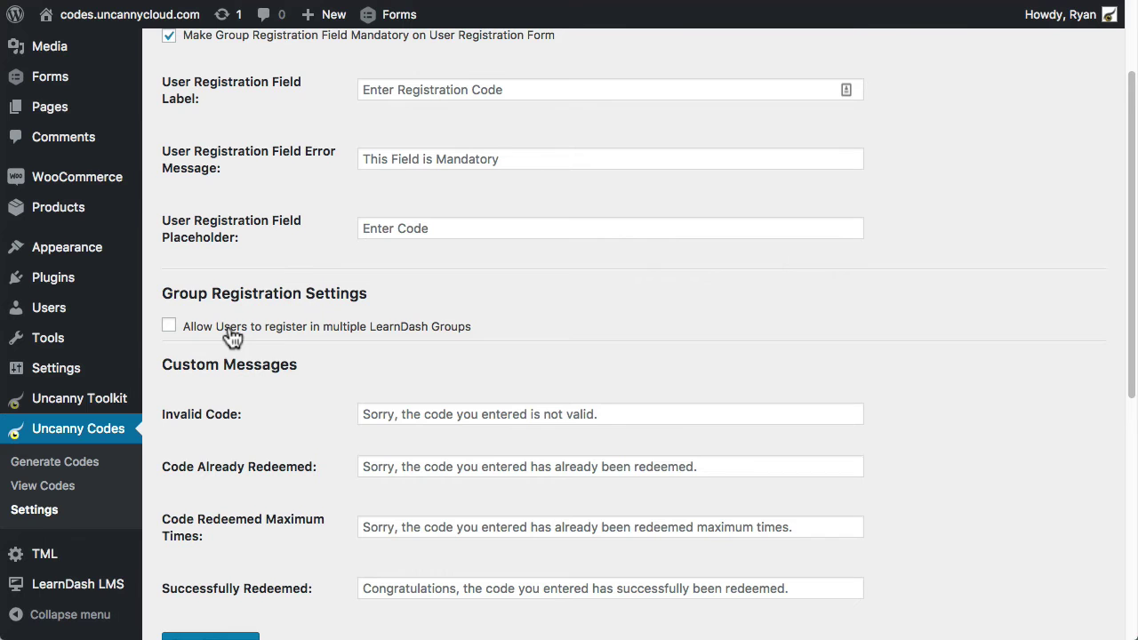
scroll(687, 297, "down", 1)
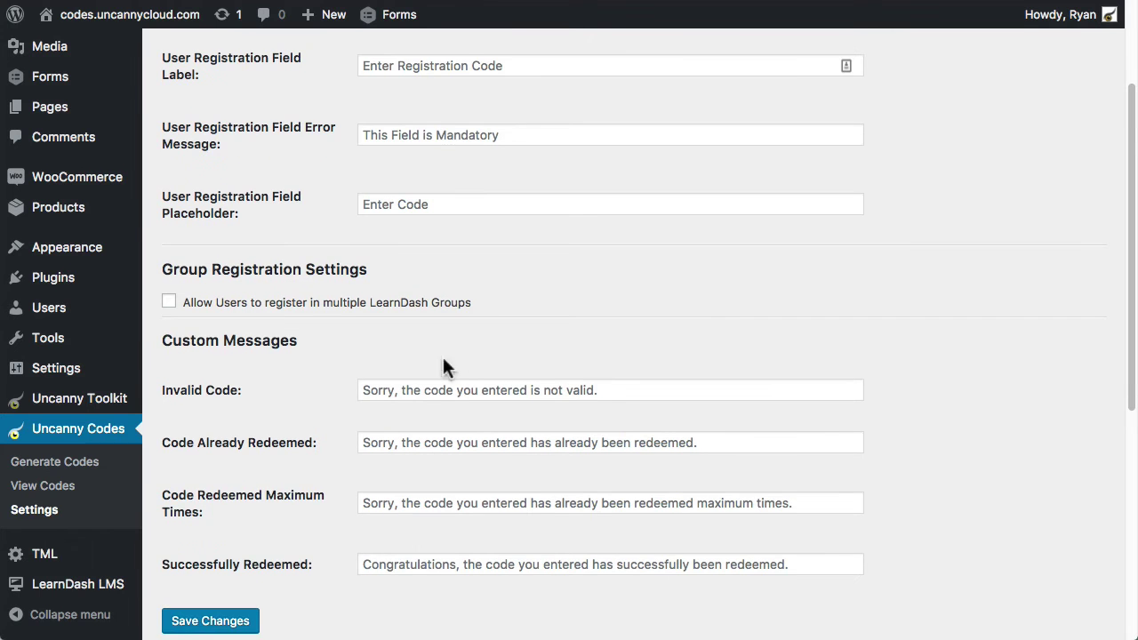
scroll(443, 368, "down", 8)
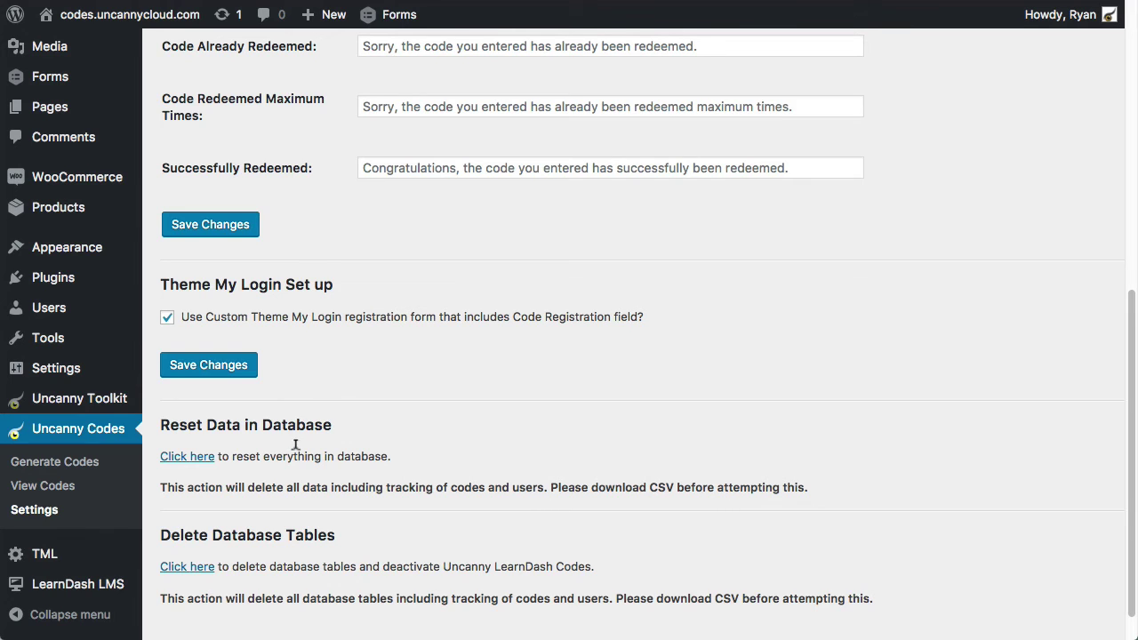
Scroll down the Custom Registration page to show its Registration Code field
scroll(294, 447, "down", 1)
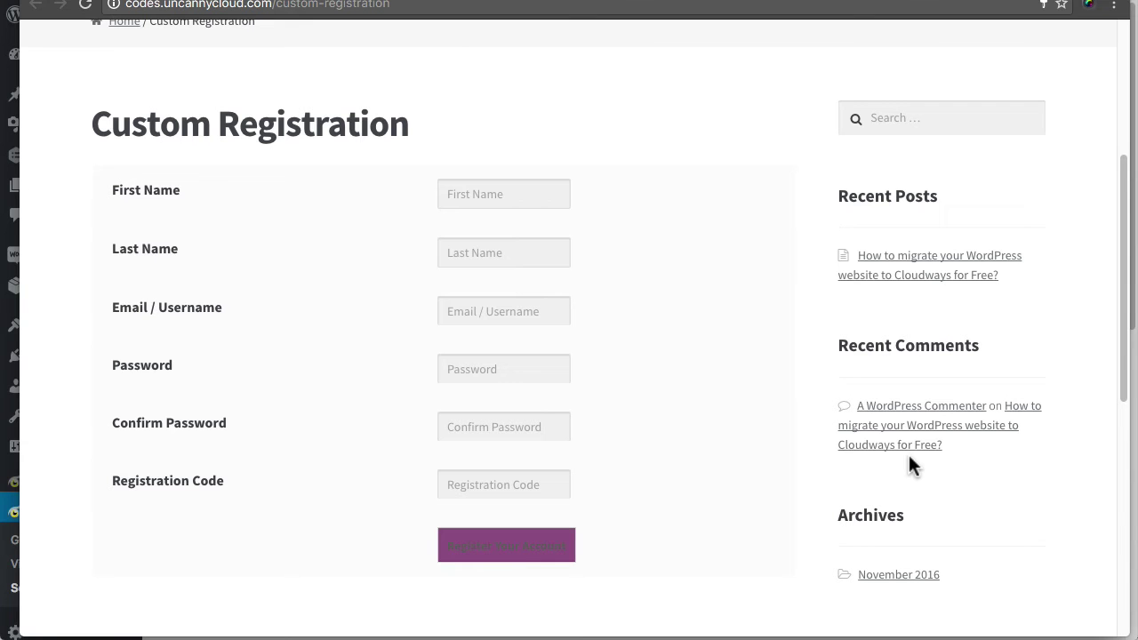
left_click(682, 257)
scroll(531, 241, "up", 5)
scroll(592, 342, "down", 2)
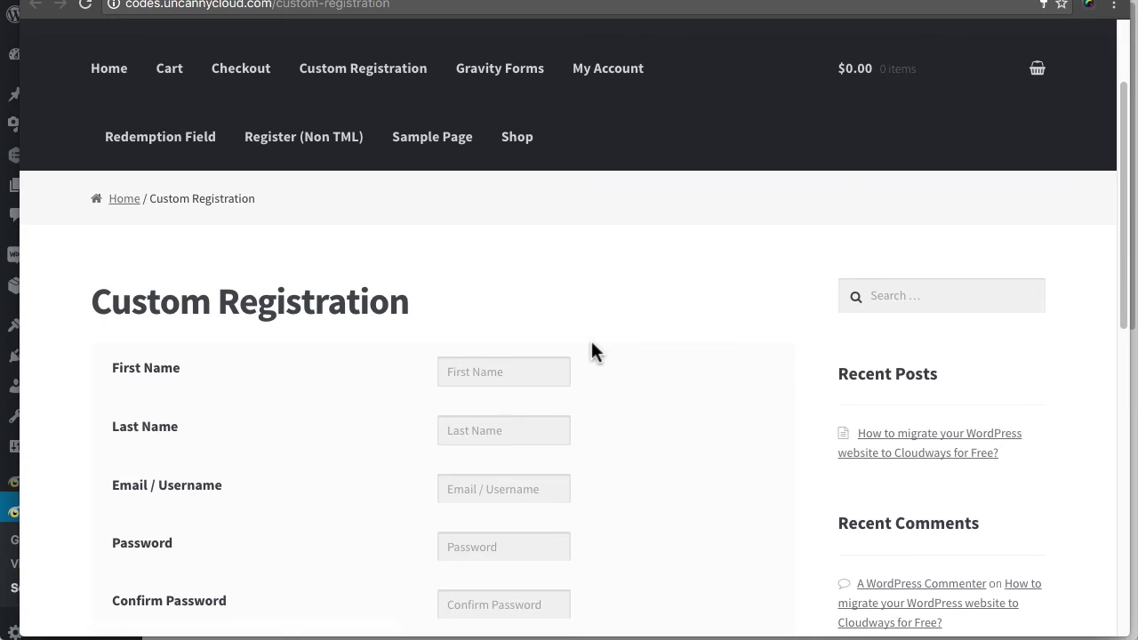
scroll(623, 355, "down", 2)
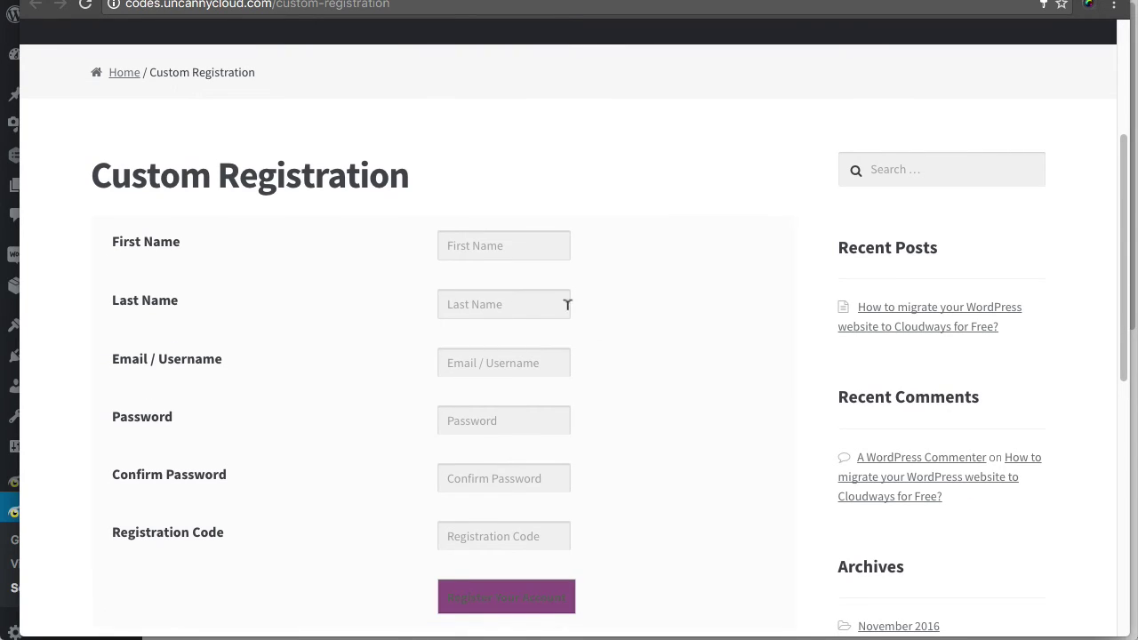
left_click(503, 243)
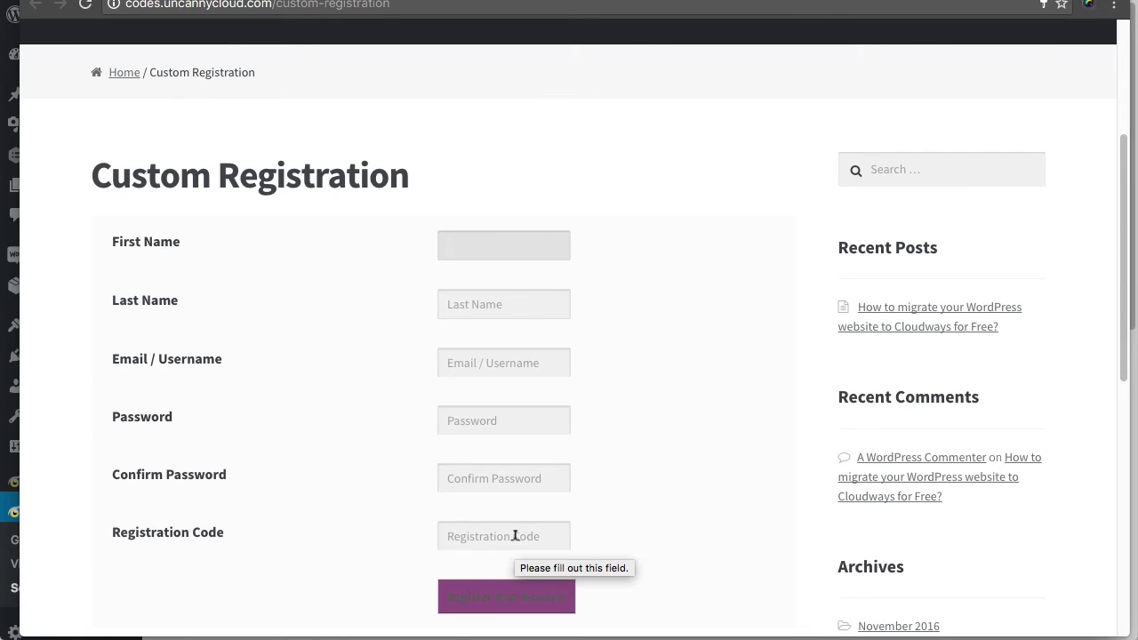
On the Register (Non TML) page, enter the dummy registration code 'fasdf'
left_click(417, 27)
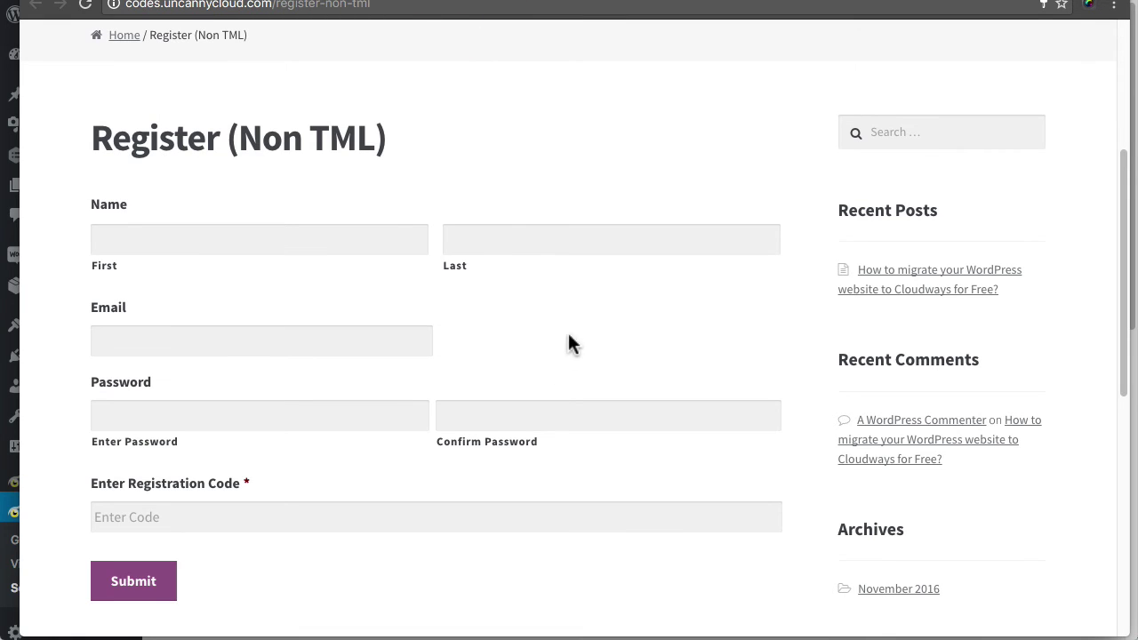
scroll(414, 329, "down", 1)
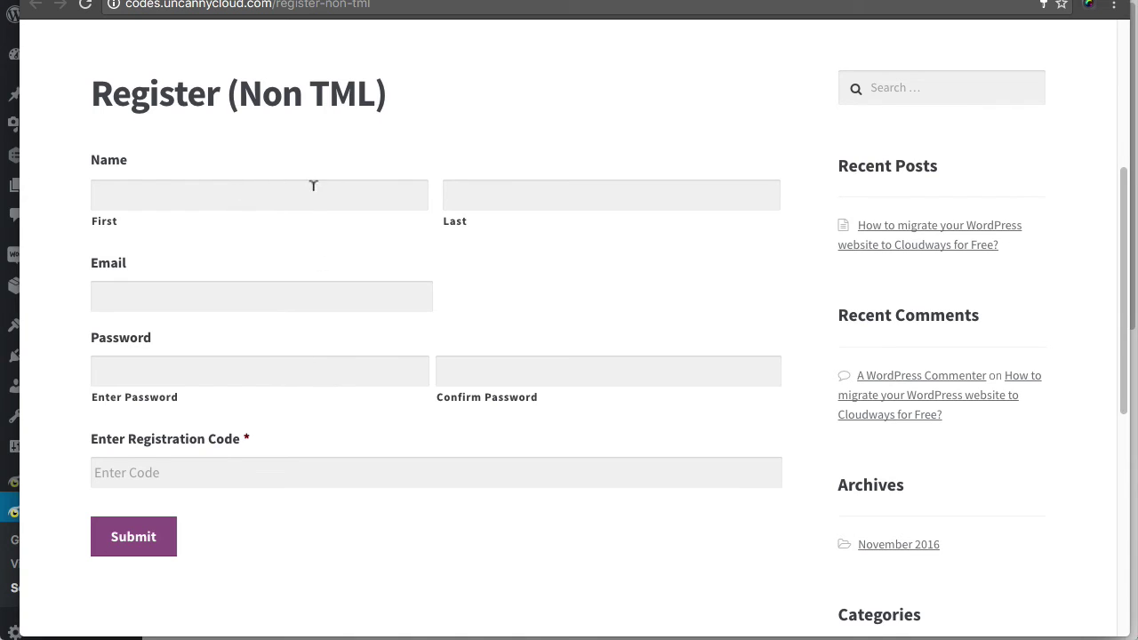
left_click(488, 198)
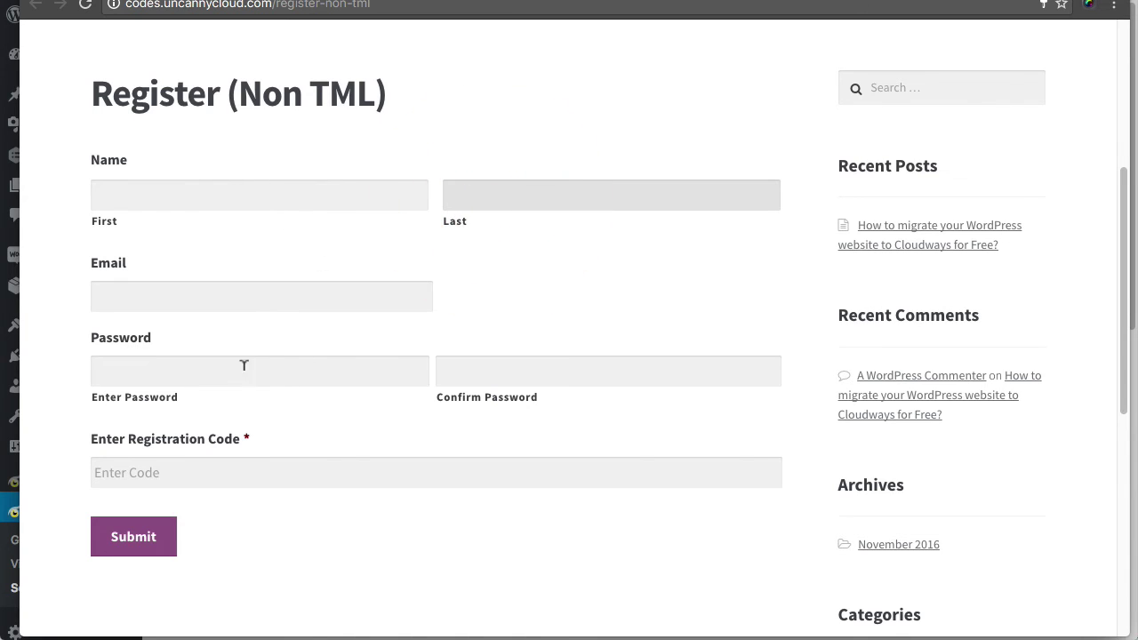
left_click(221, 471)
left_click(177, 472)
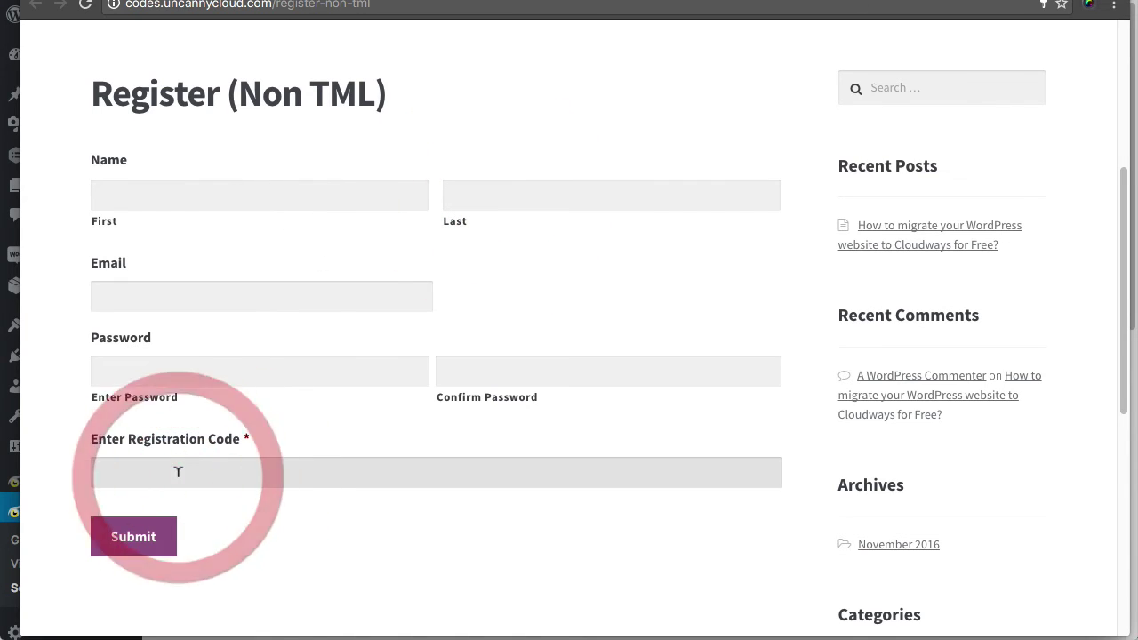
type("fasdf")
Submit the form and scroll down to see the invalid-code error
left_click(147, 538)
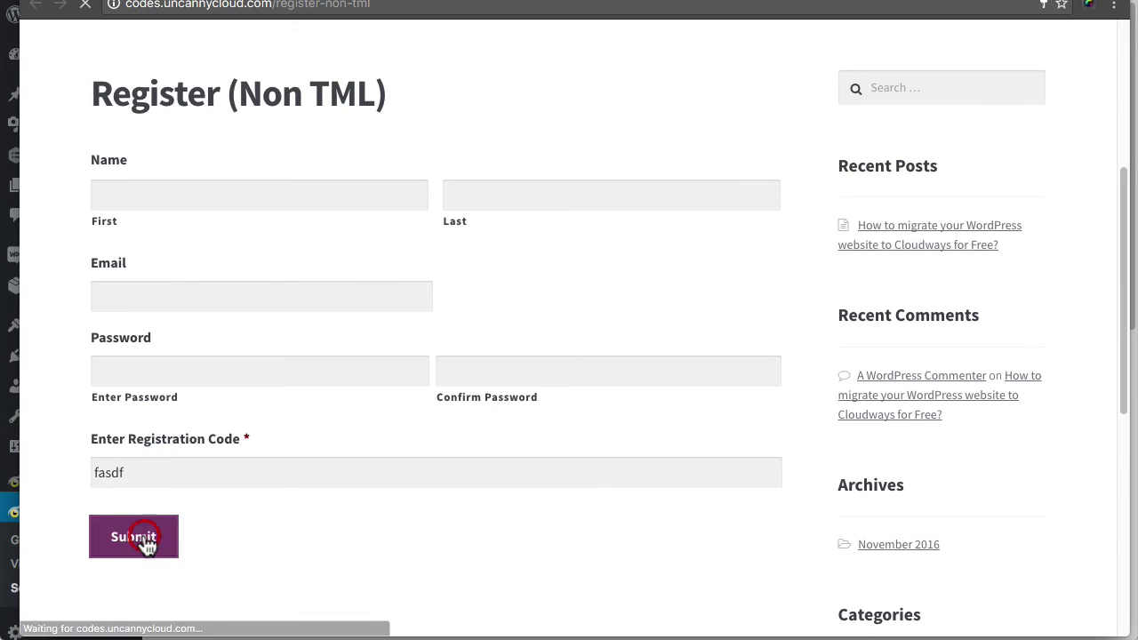
scroll(247, 518, "down", 5)
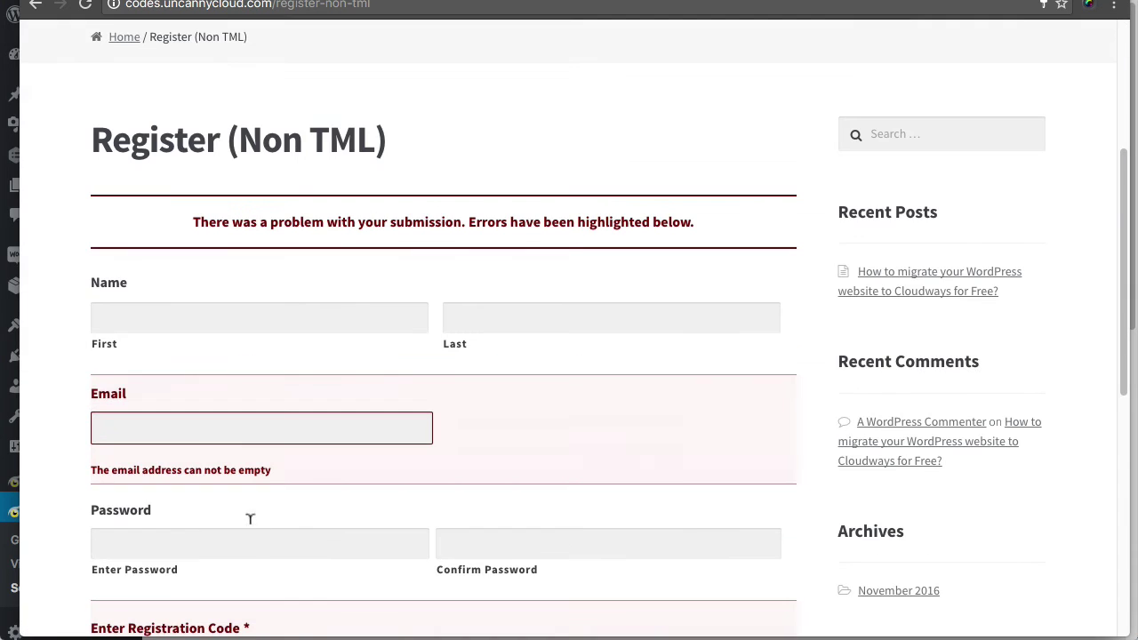
scroll(255, 496, "down", 2)
scroll(262, 433, "down", 1)
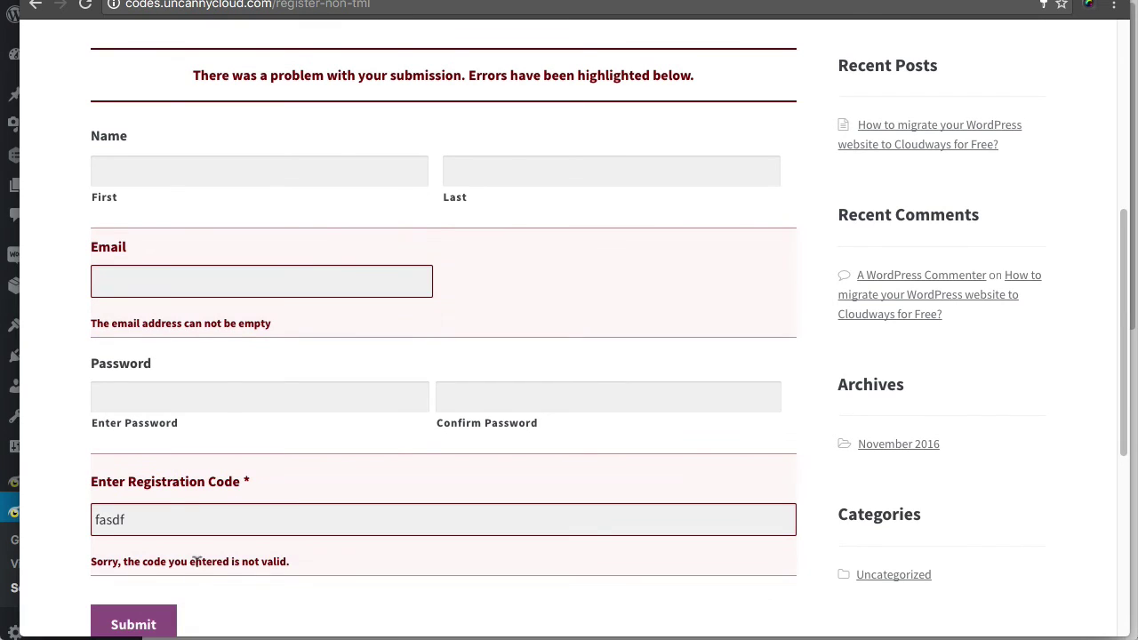
left_click_drag(289, 561, 98, 549)
left_click(385, 575)
Go to the /register page and place the cursor in its Registration Code field
left_click(569, 4)
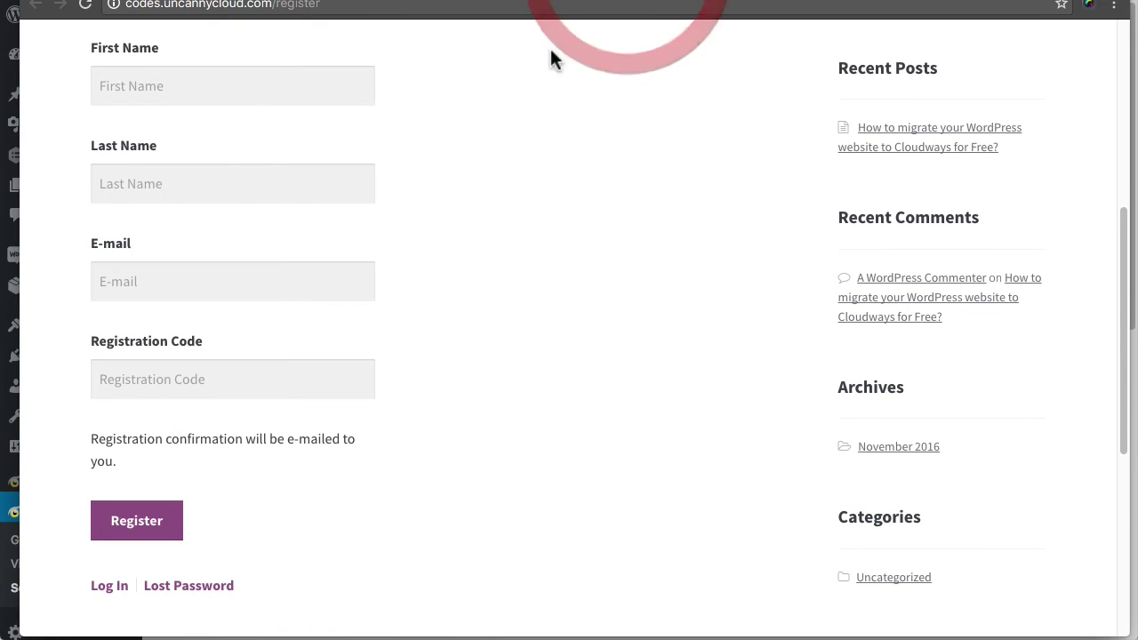
scroll(504, 380, "up", 5)
scroll(491, 355, "down", 3)
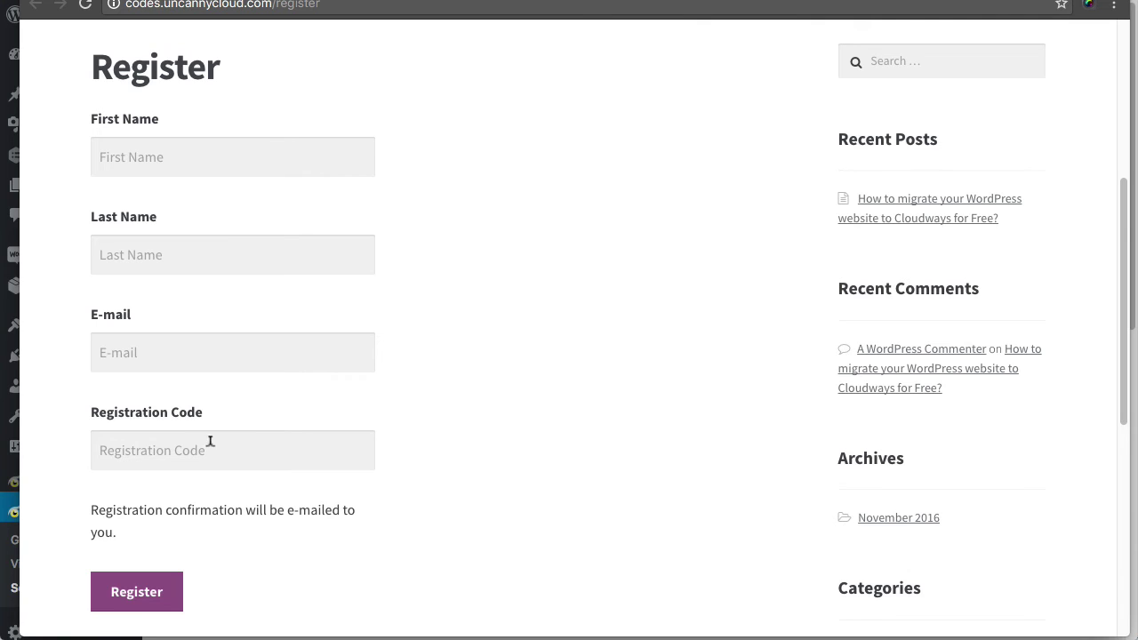
left_click(214, 441)
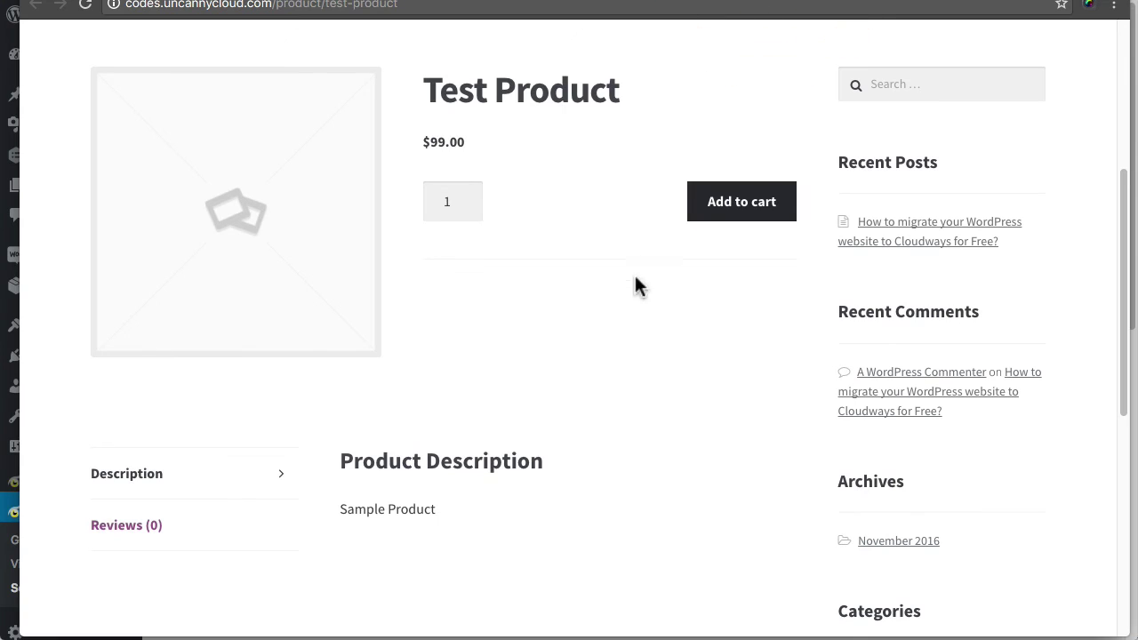
Add the $99.00 Test Product to the cart and review the cart contents
left_click(744, 214)
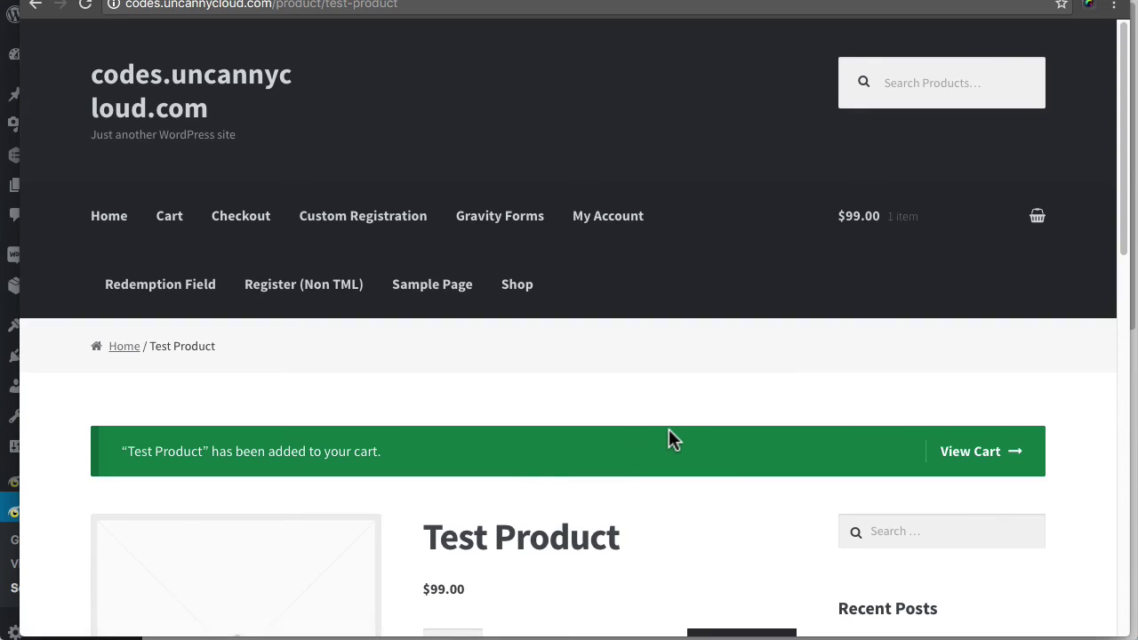
scroll(610, 317, "down", 1)
scroll(612, 327, "down", 2)
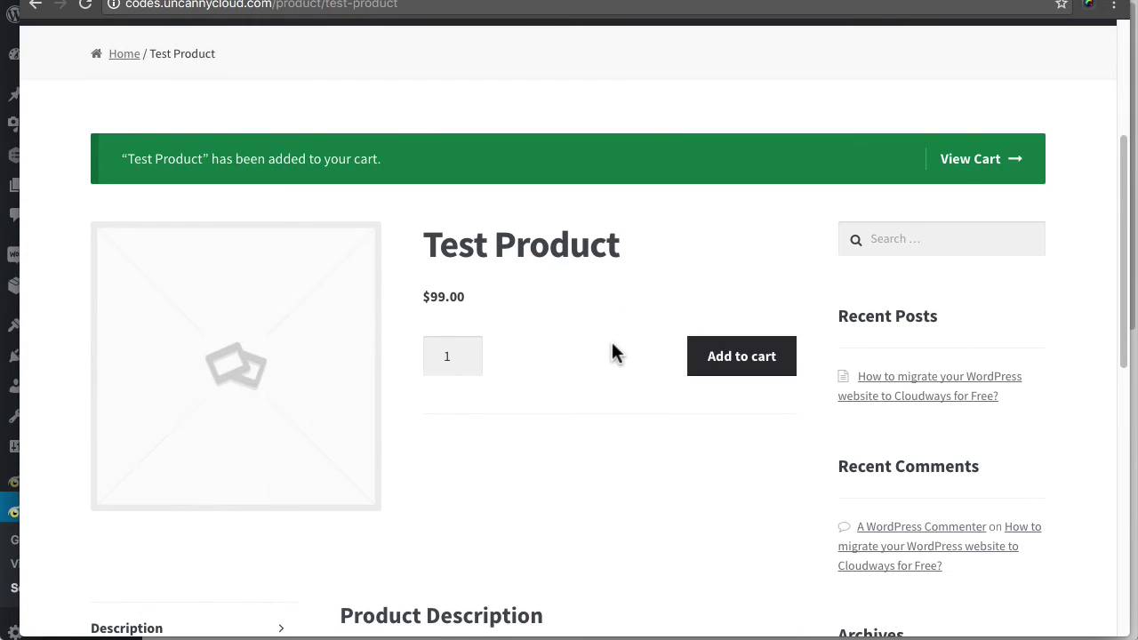
left_click(958, 160)
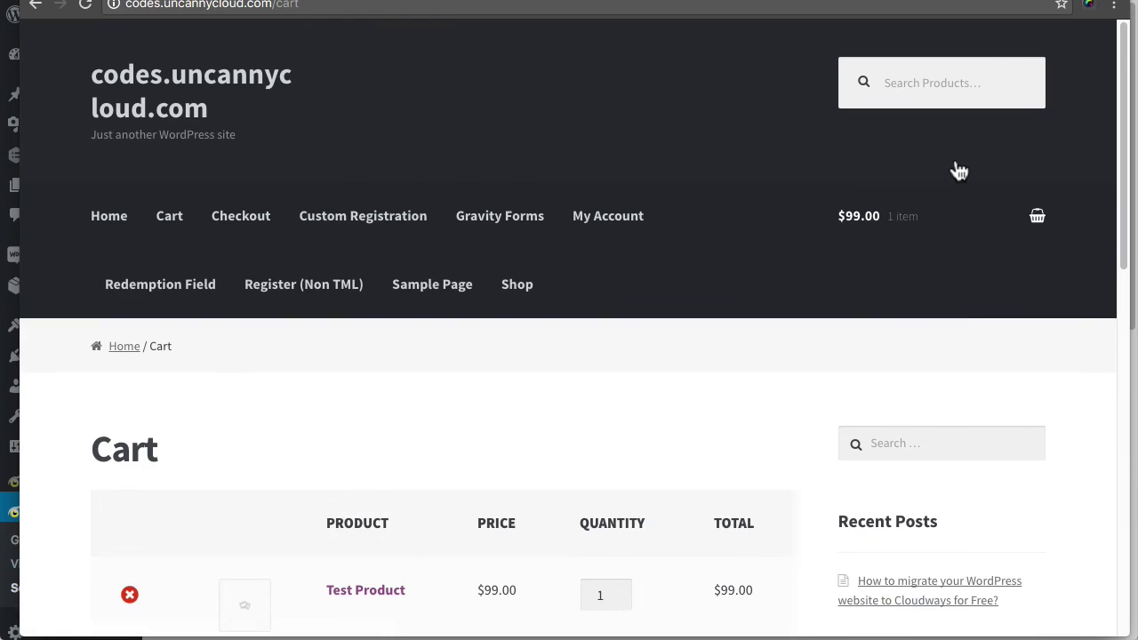
scroll(767, 281, "down", 3)
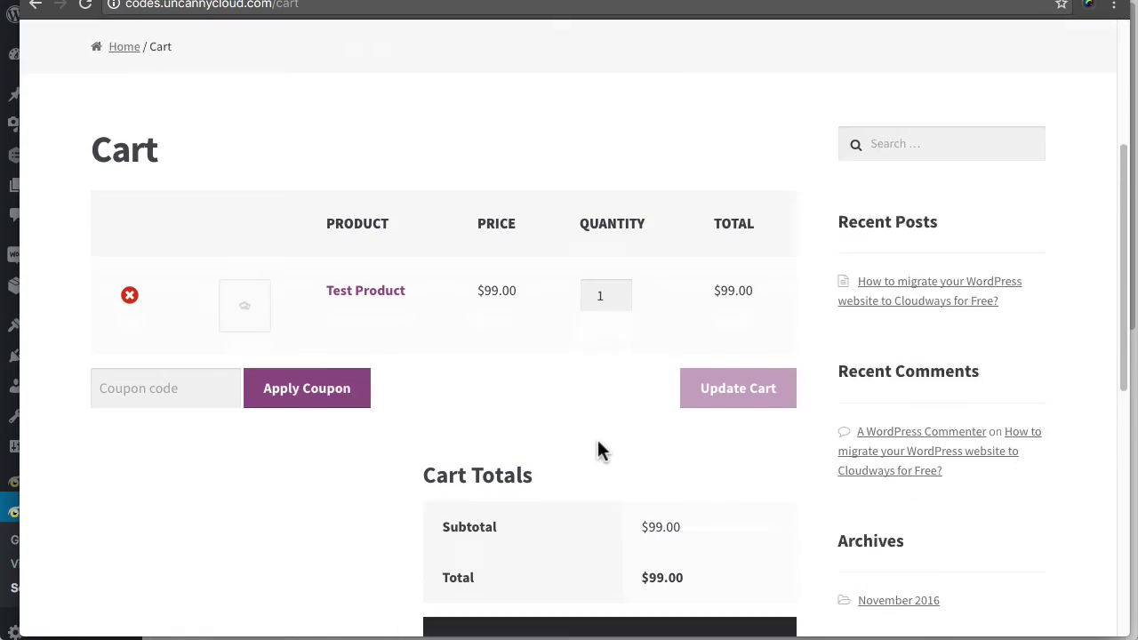
scroll(600, 453, "down", 1)
left_click(602, 548)
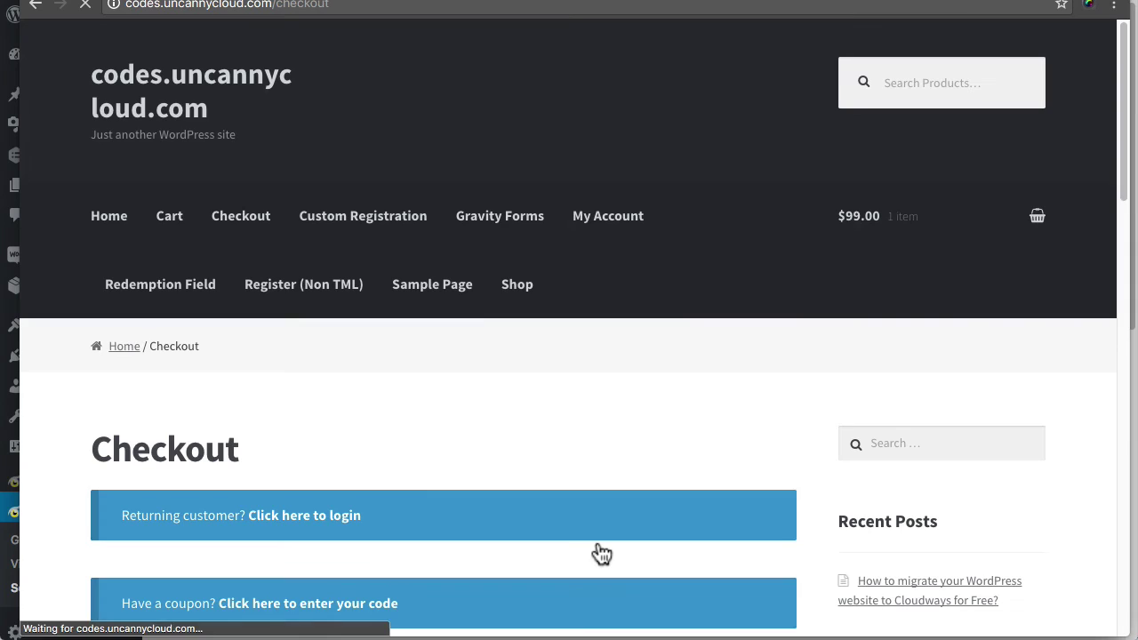
scroll(726, 442, "down", 3)
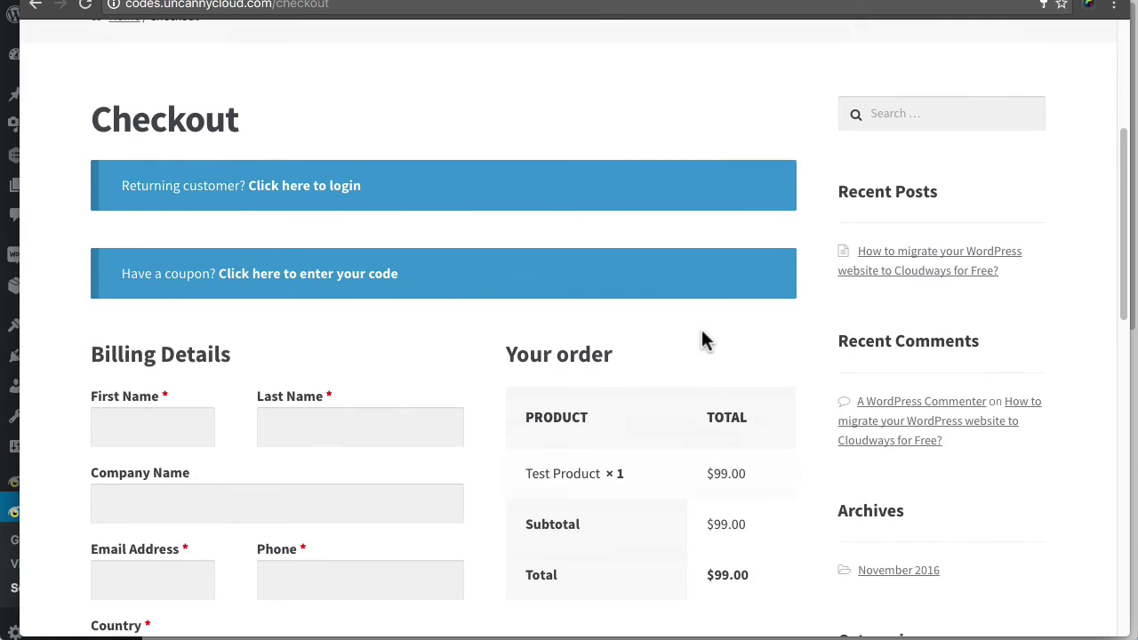
scroll(703, 340, "down", 1)
scroll(660, 373, "down", 1)
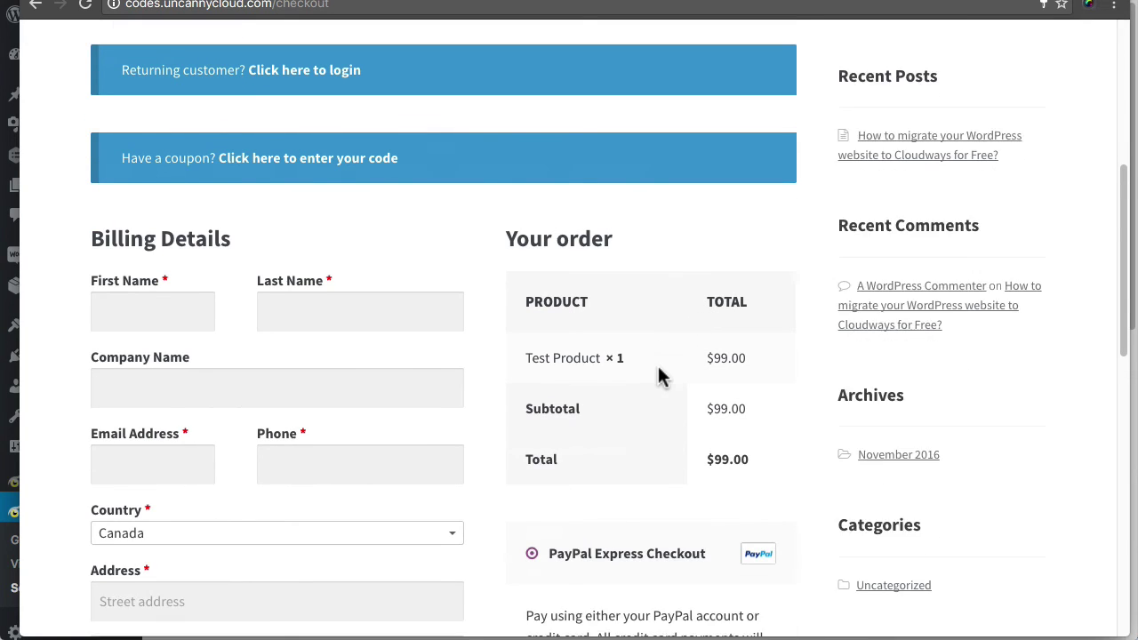
scroll(644, 325, "down", 2)
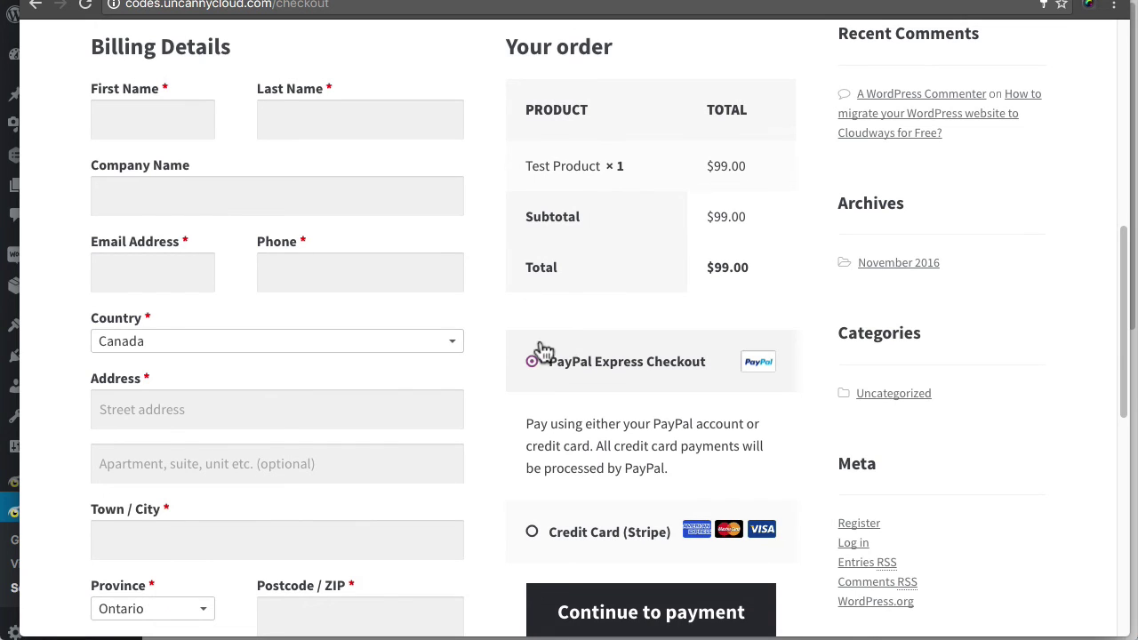
scroll(459, 348, "down", 1)
scroll(492, 485, "down", 4)
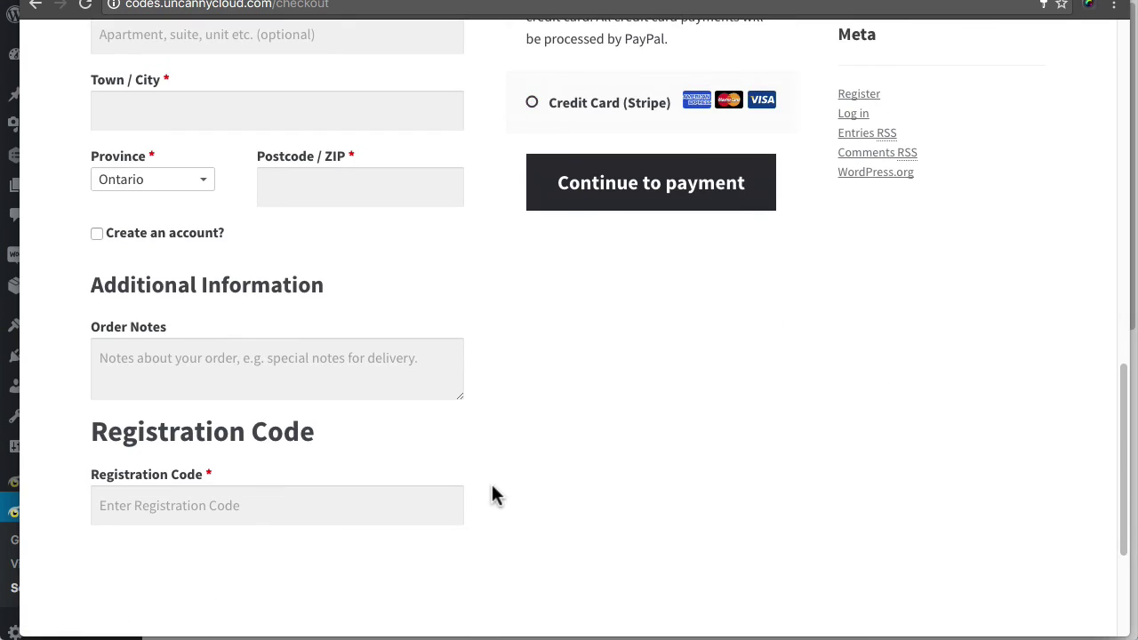
scroll(492, 480, "up", 2)
scroll(480, 416, "up", 5)
scroll(472, 338, "down", 7)
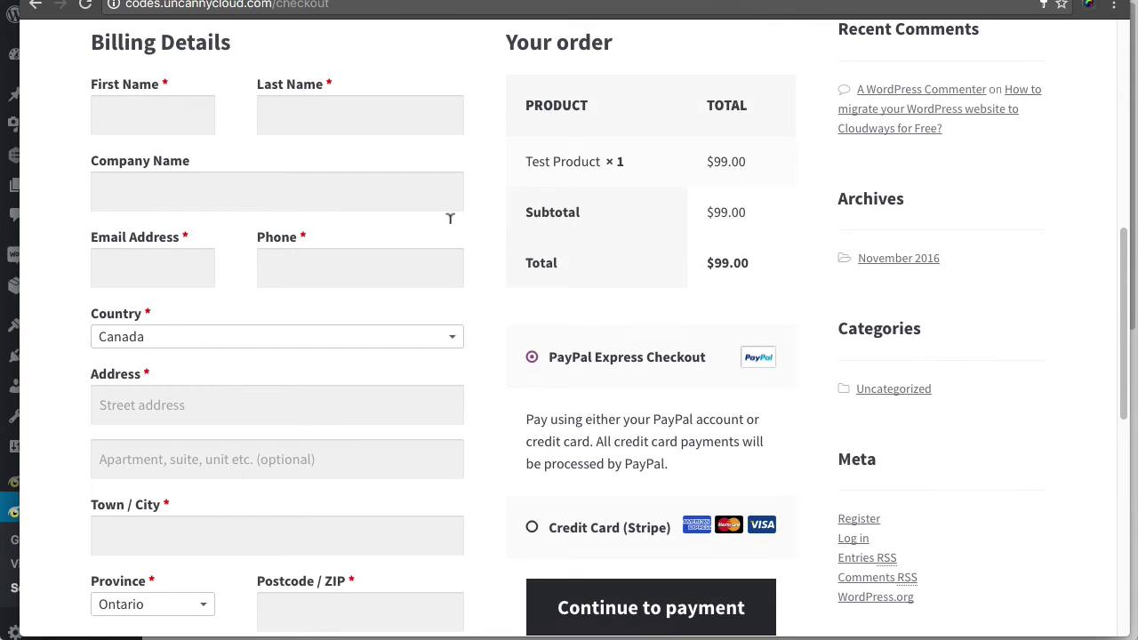
scroll(477, 409, "down", 2)
left_click(201, 418)
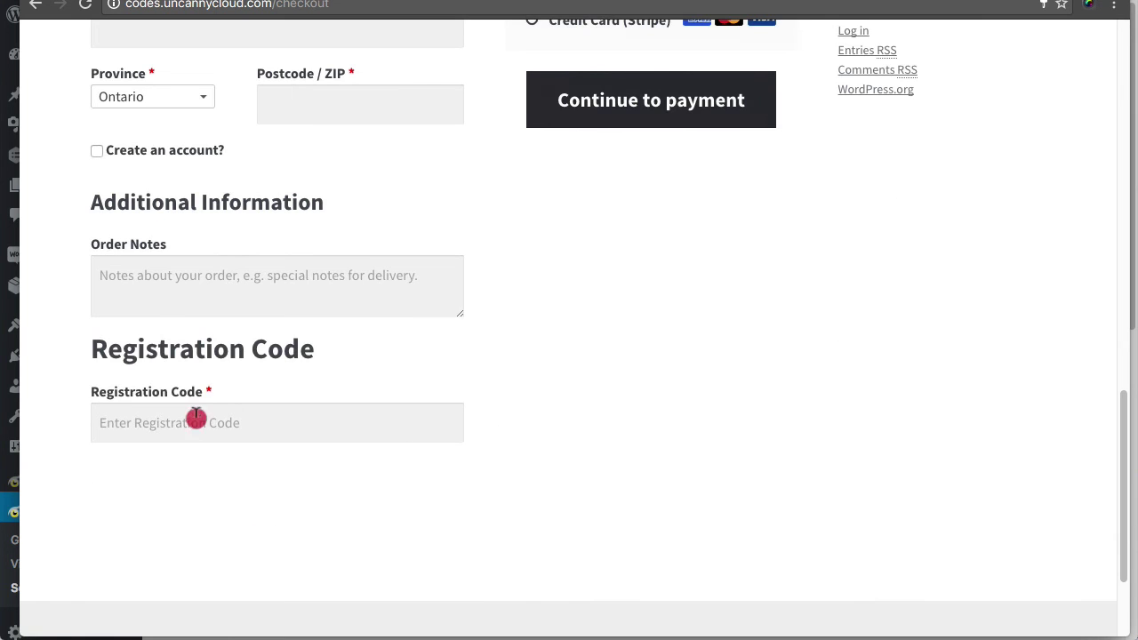
left_click_drag(98, 343, 341, 332)
left_click(279, 406)
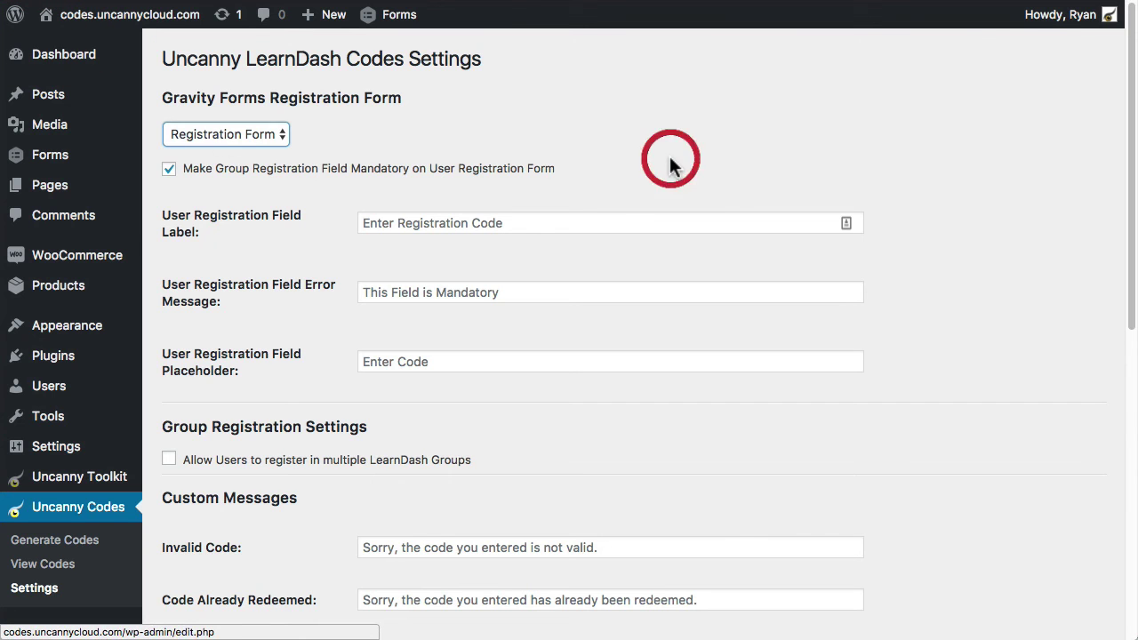
Return to Uncanny Codes Settings, where the registration code field stays mandatory
left_click(670, 158)
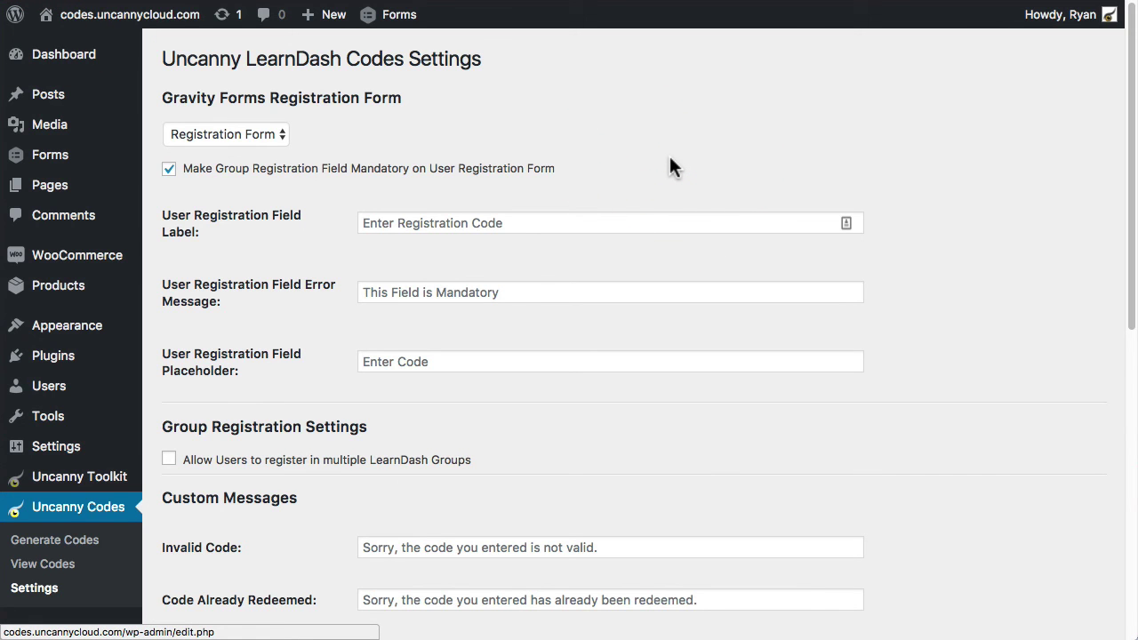